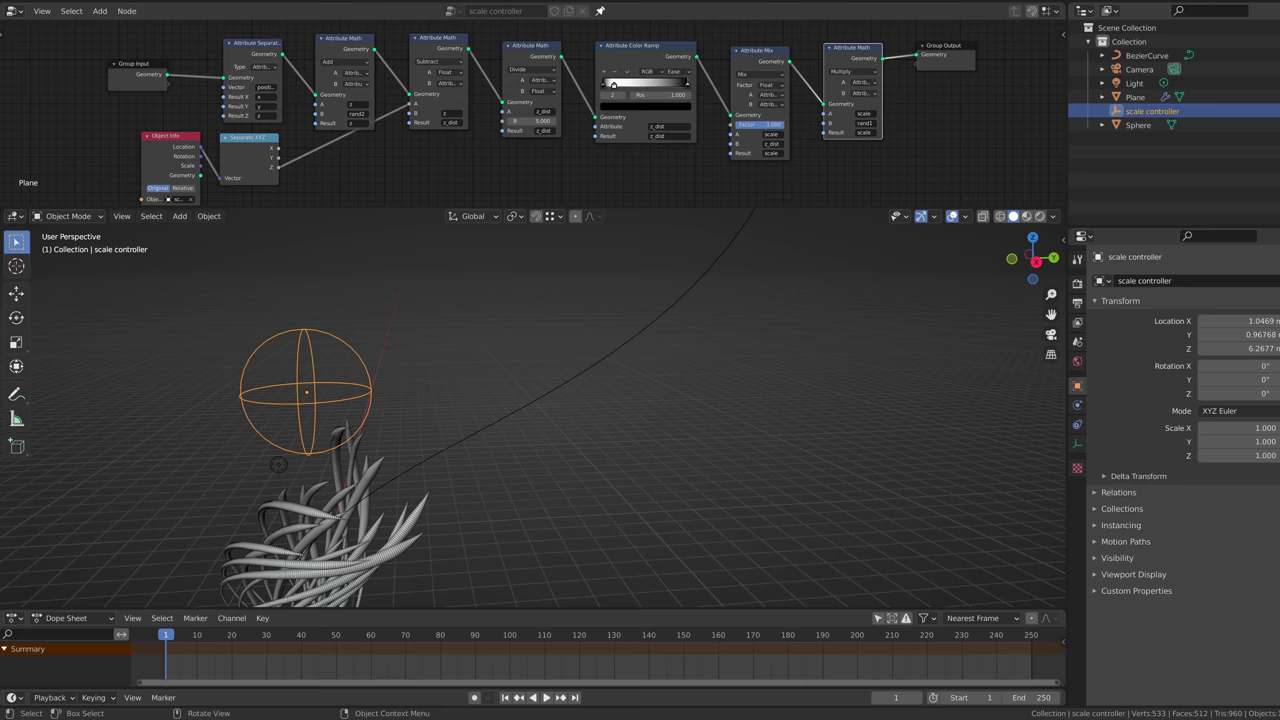
- Raise the scale controller empty to preview the finished strands growing
{"action": "key", "text": "g"}
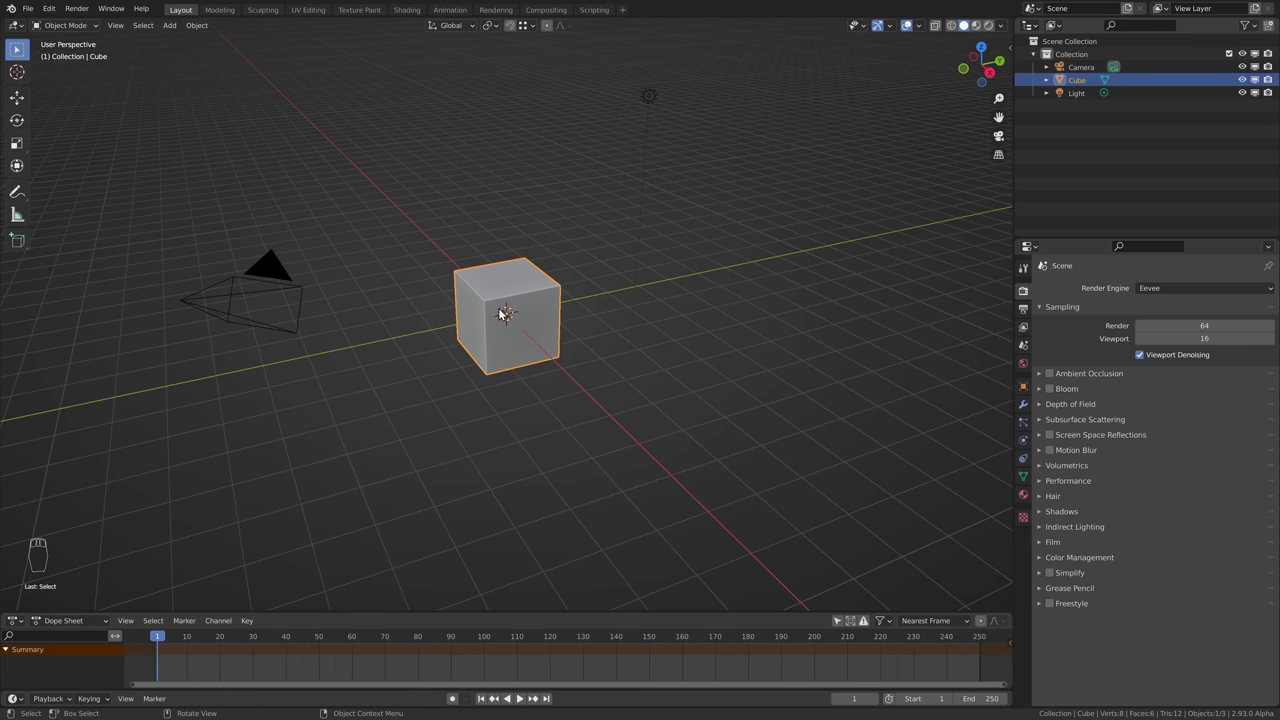
- Replace the default cube with a plane and give it a Geometry Nodes modifier
{"action": "key", "text": "Delete"}
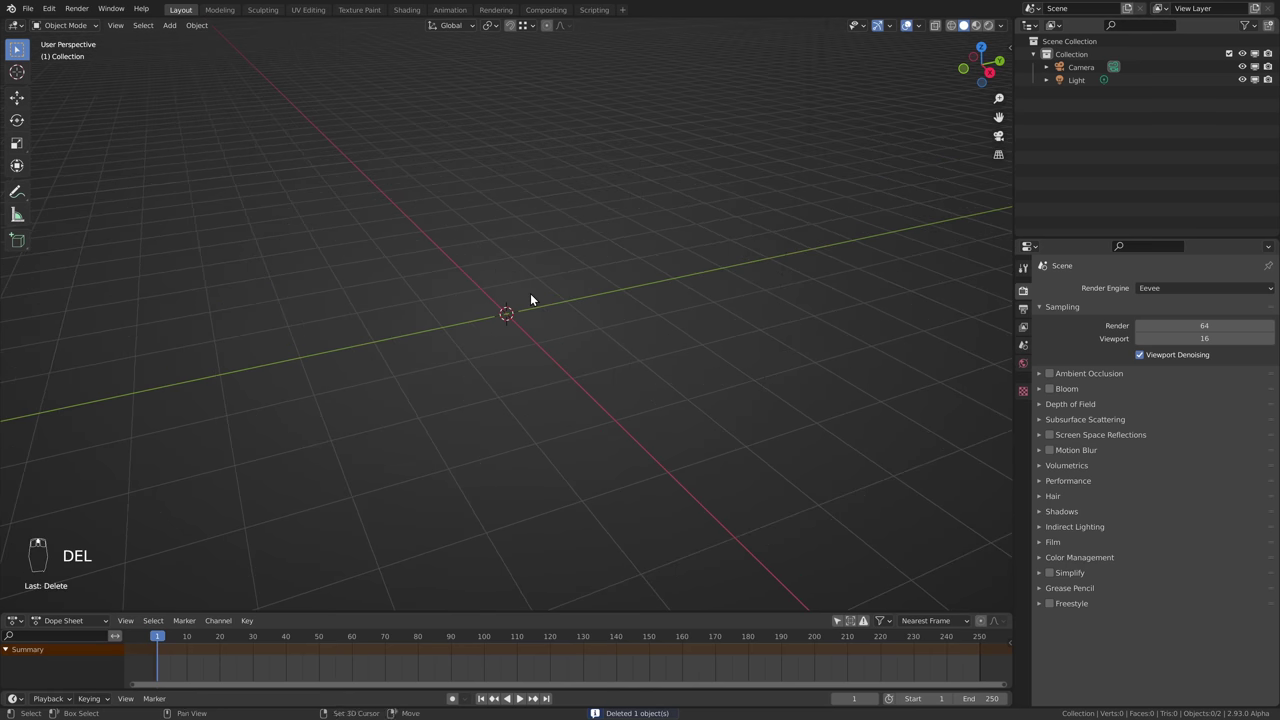
{"action": "key", "text": "shift+a"}
{"action": "mouse_move", "coordinate": [530, 293]}
{"action": "left_click", "coordinate": [578, 293]}
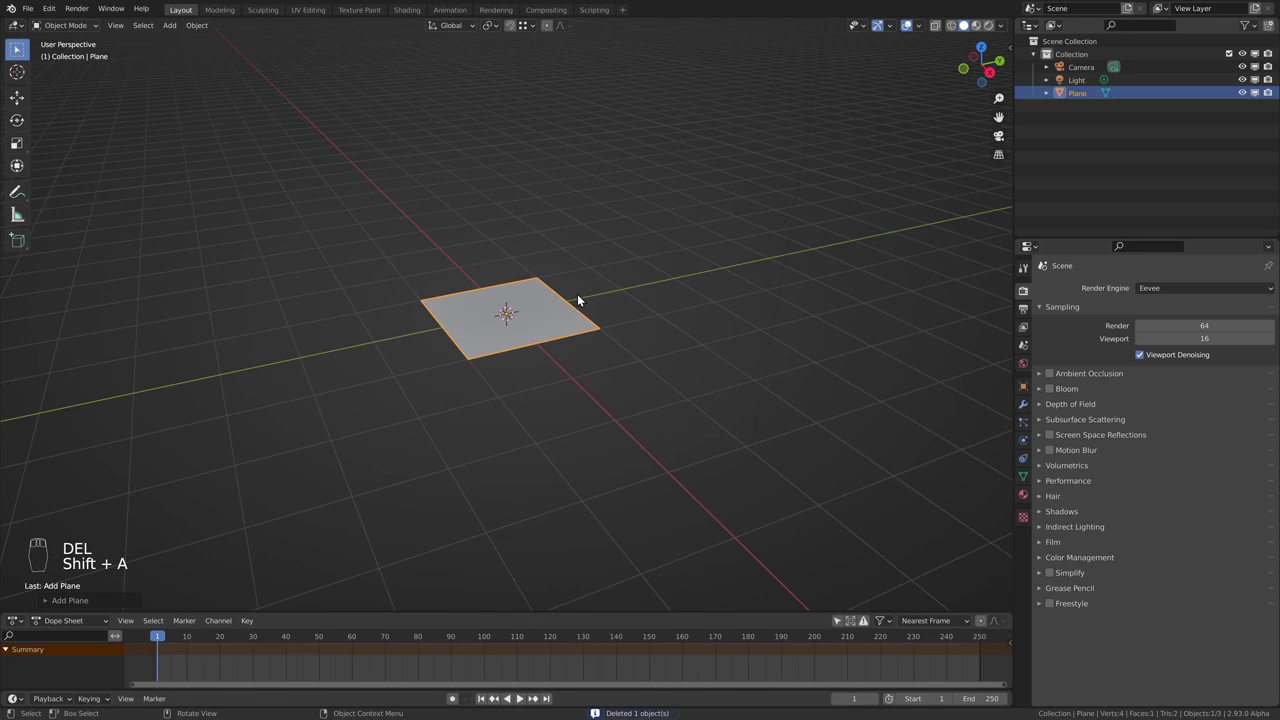
{"action": "scroll", "coordinate": [558, 300], "scroll_direction": "up", "scroll_amount": 2}
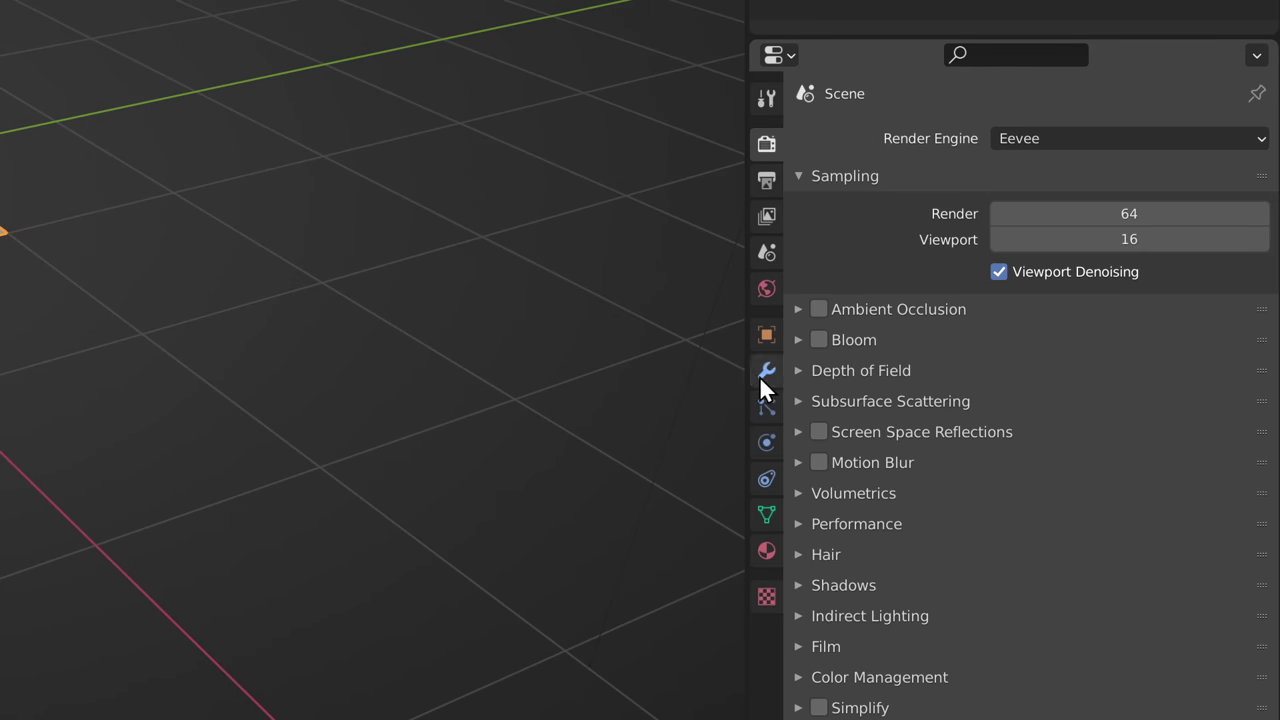
{"action": "left_click", "coordinate": [1023, 403]}
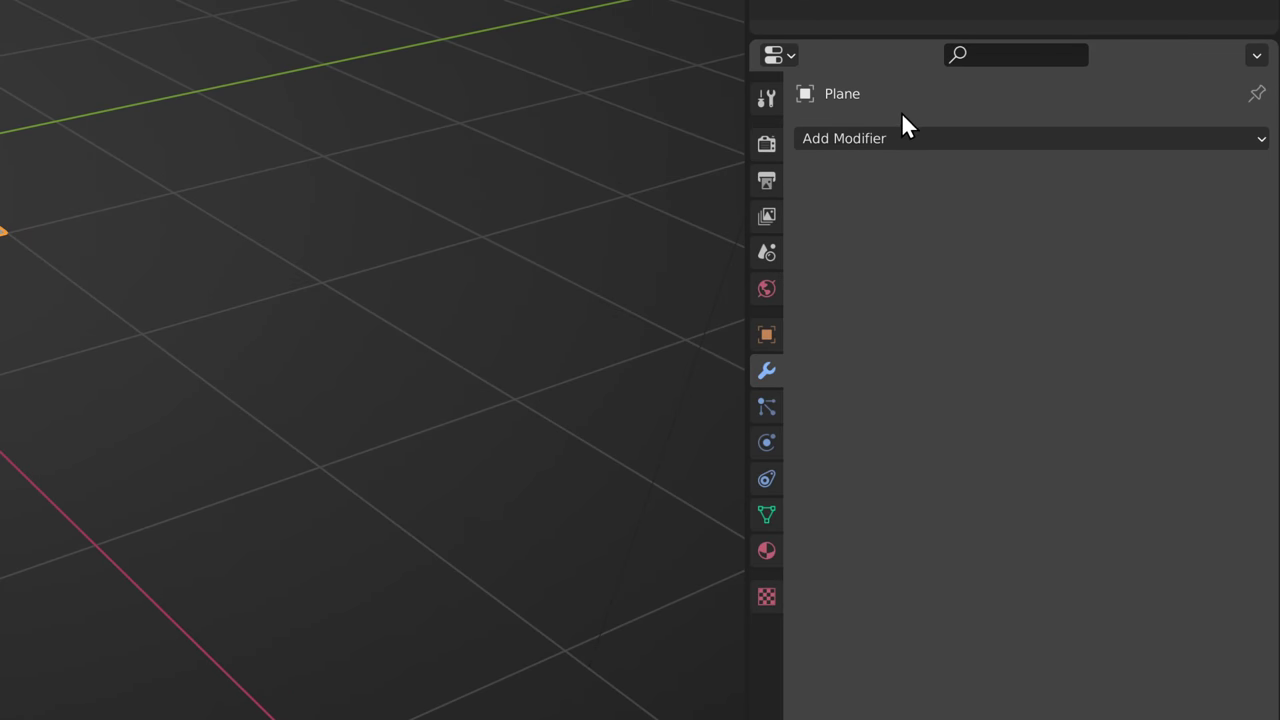
{"action": "left_click", "coordinate": [881, 139]}
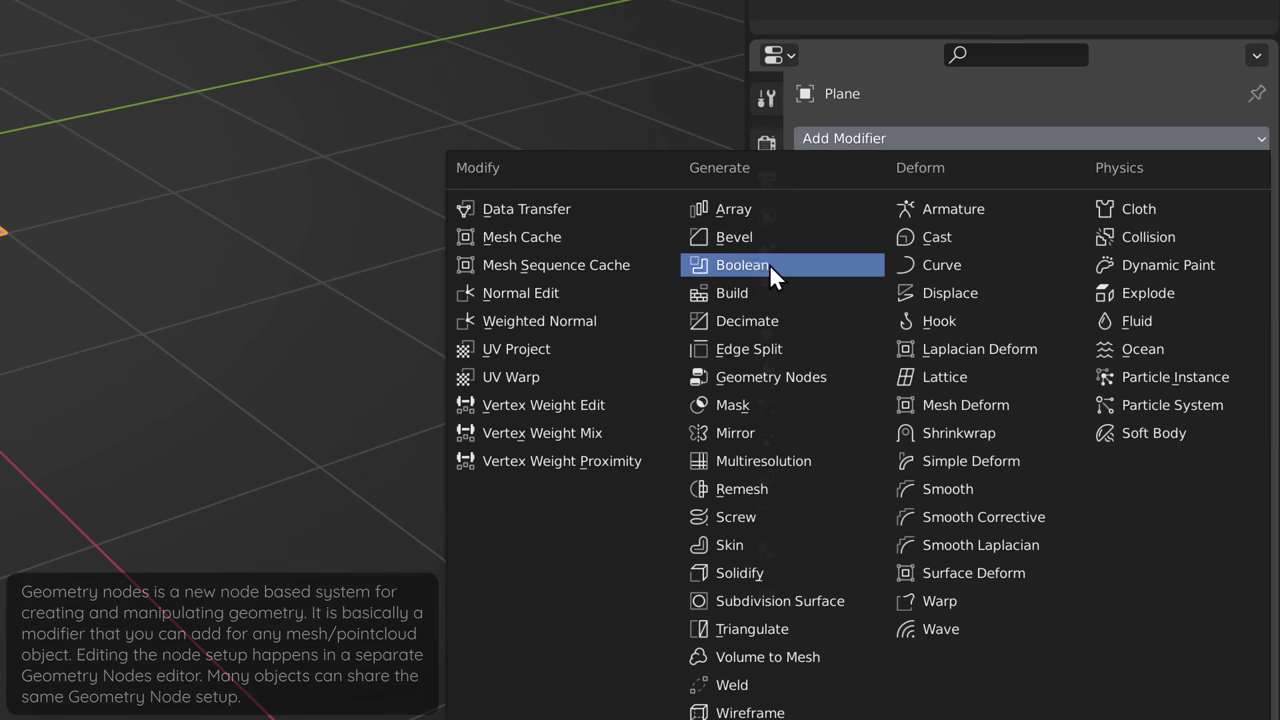
{"action": "left_click", "coordinate": [750, 379]}
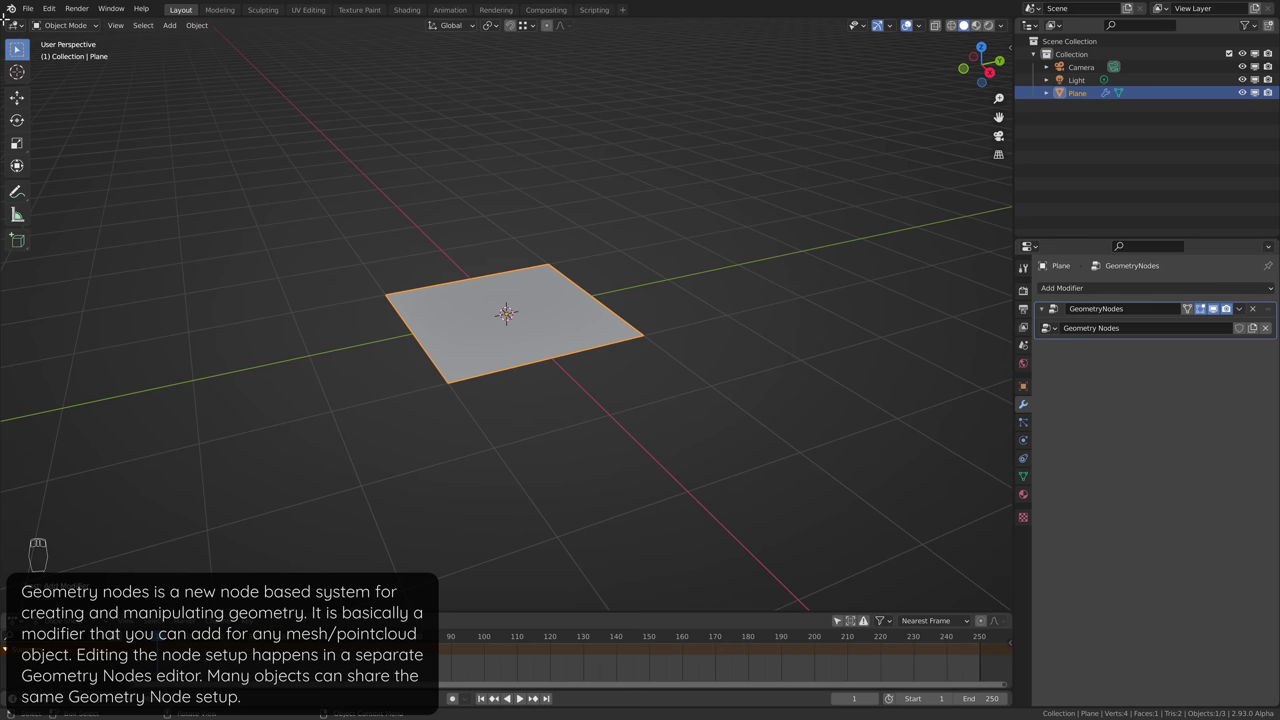
- Split the viewport and make the top area a Geometry Node Editor
{"action": "left_click_drag", "start_coordinate": [5, 14], "coordinate": [10, 292]}
{"action": "left_click", "coordinate": [16, 25]}
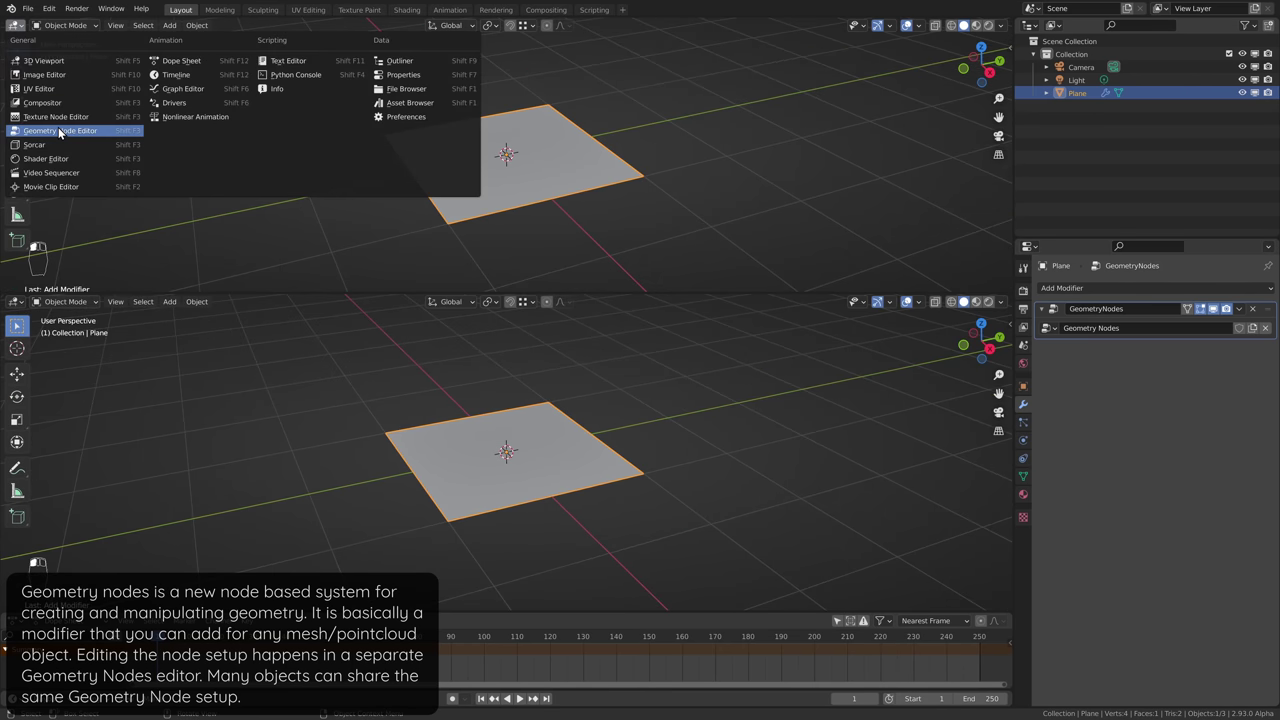
{"action": "left_click", "coordinate": [59, 131]}
{"action": "scroll", "coordinate": [401, 196], "scroll_direction": "up", "scroll_amount": 4}
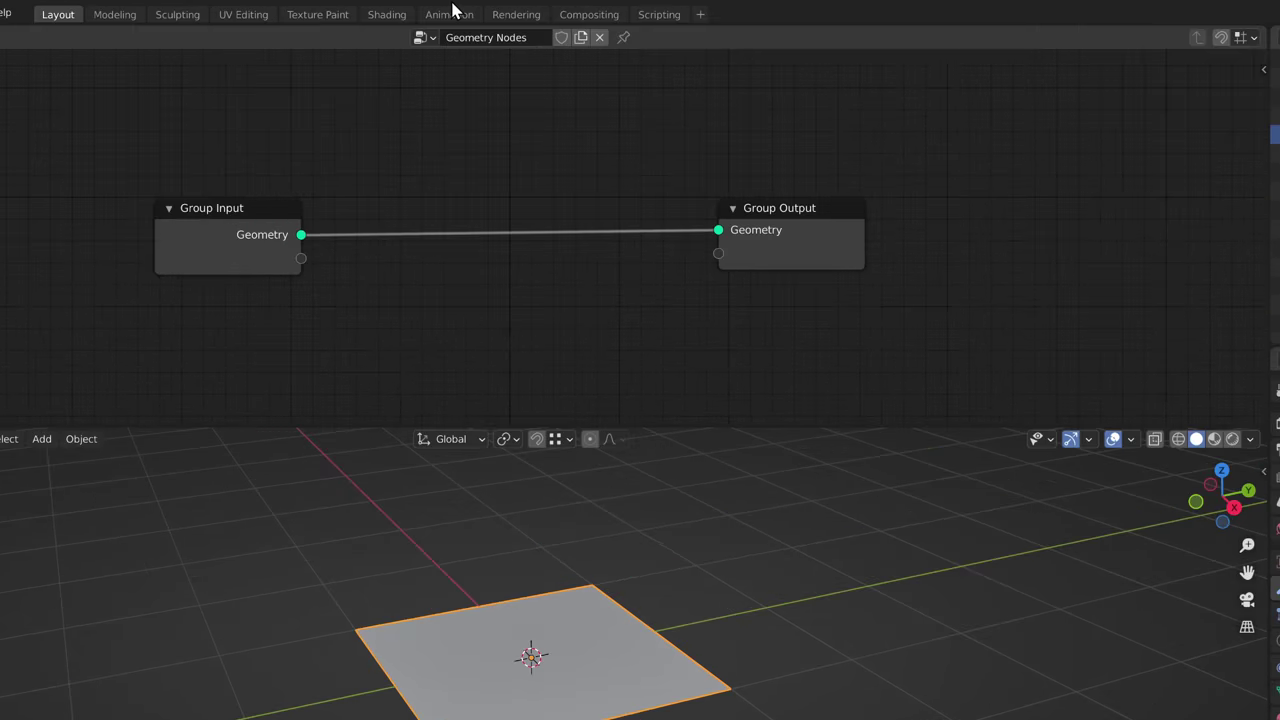
- Insert a Point Distribute node using Poisson Disk, Distance Min 0.3, Density 22.7
{"action": "key", "text": "shift+a"}
{"action": "mouse_move", "coordinate": [428, 197]}
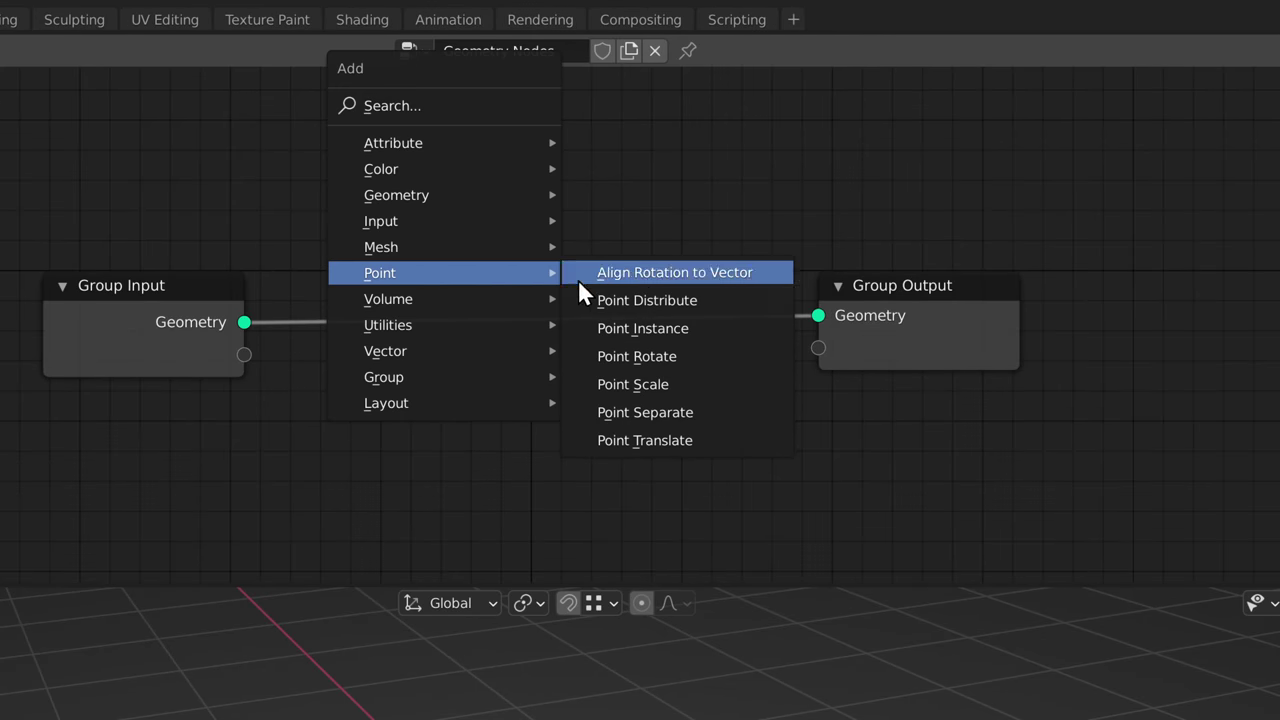
{"action": "left_click", "coordinate": [658, 299]}
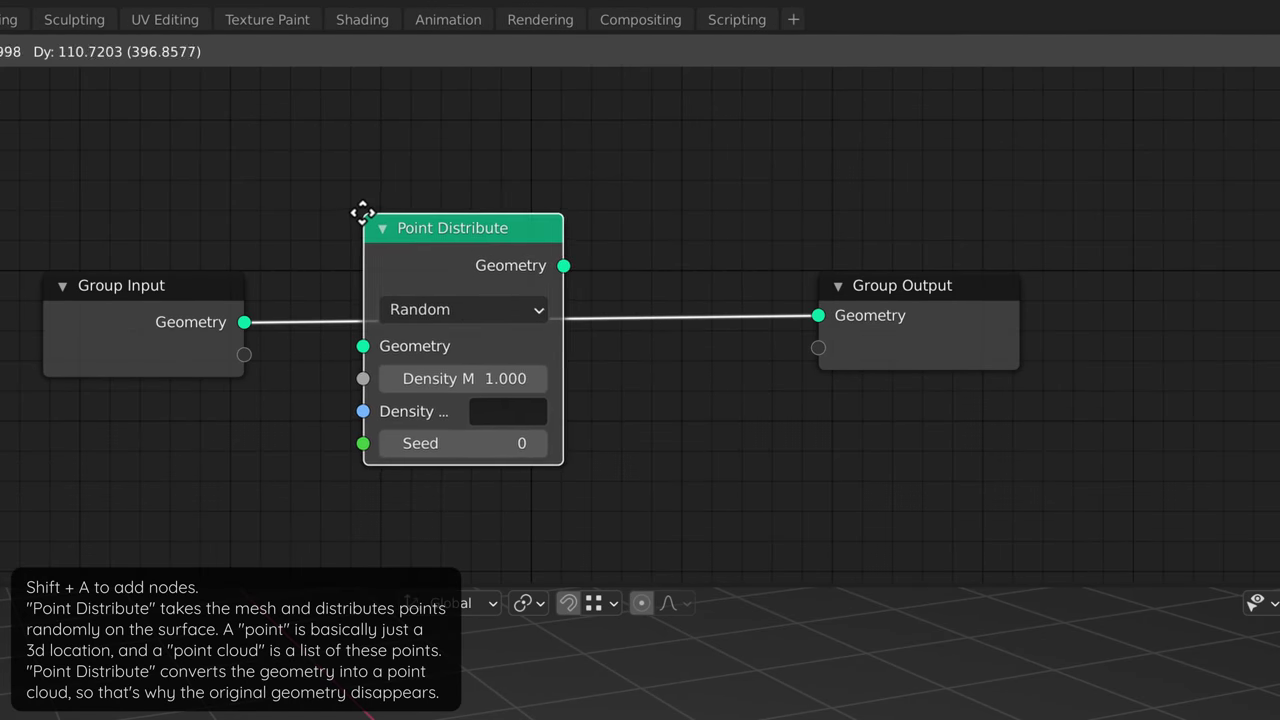
{"action": "left_click", "coordinate": [362, 212]}
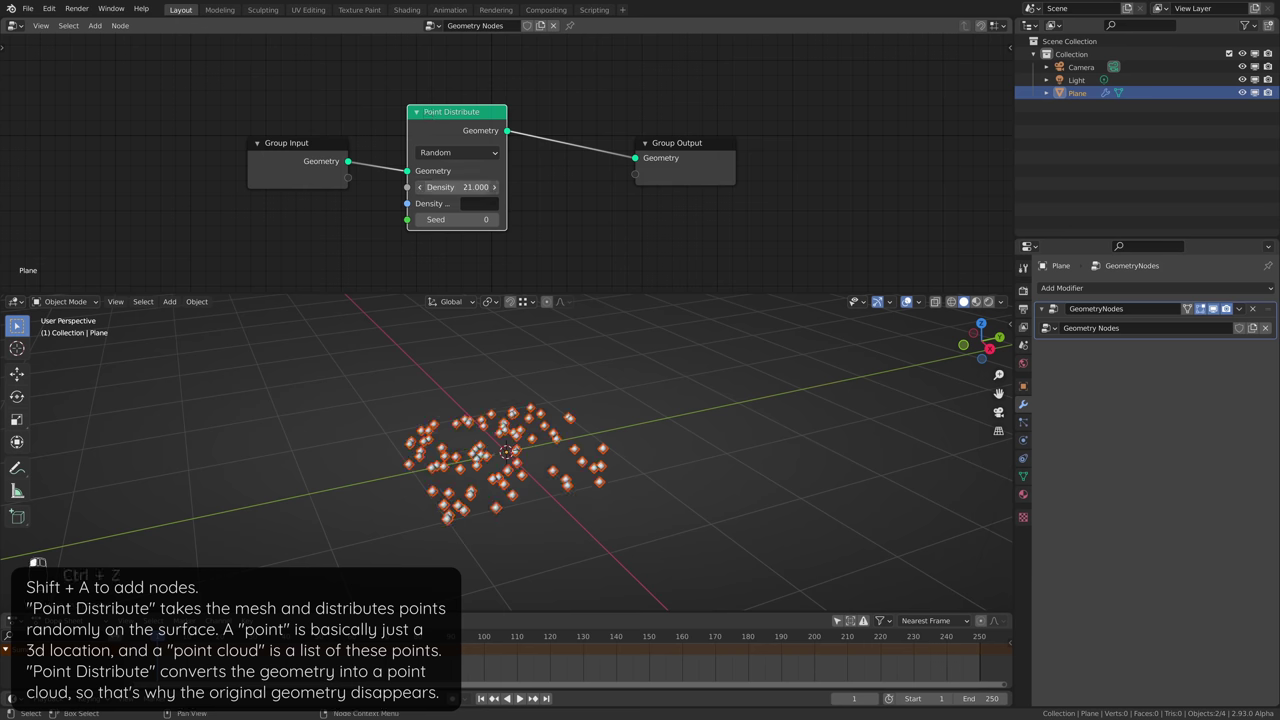
{"action": "scroll", "coordinate": [503, 432], "scroll_direction": "up", "scroll_amount": 2}
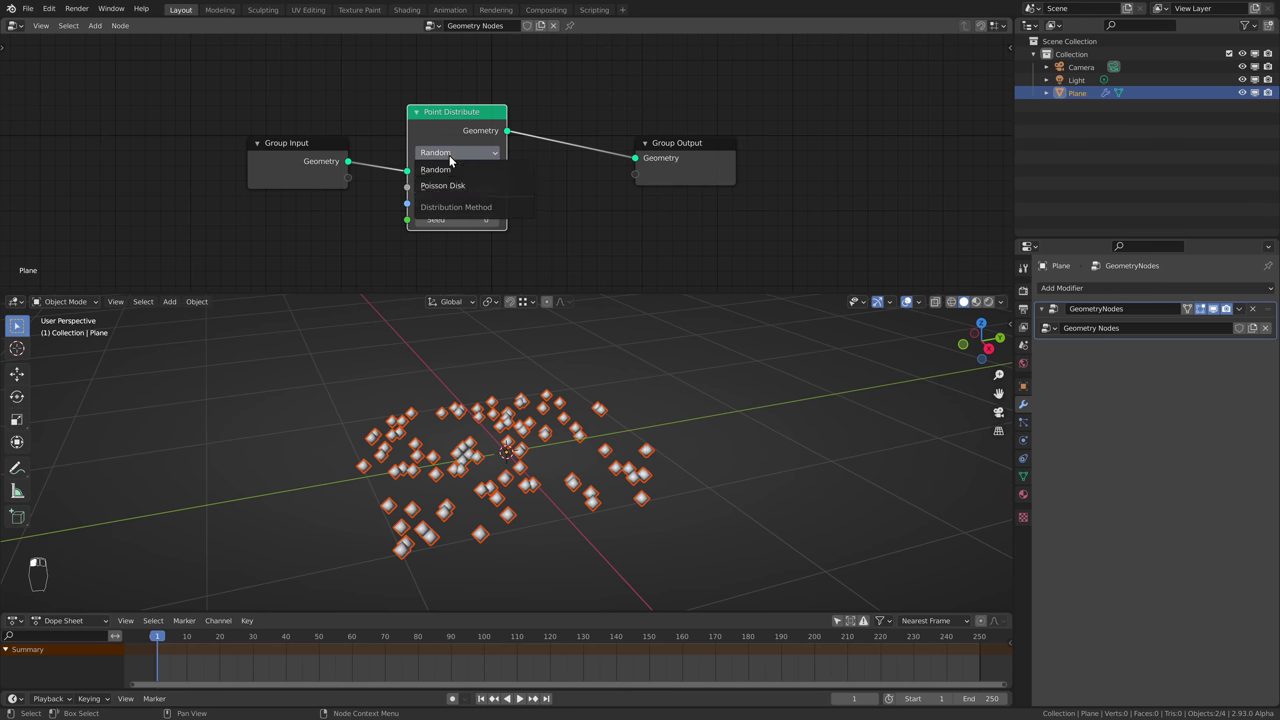
{"action": "left_click", "coordinate": [449, 185]}
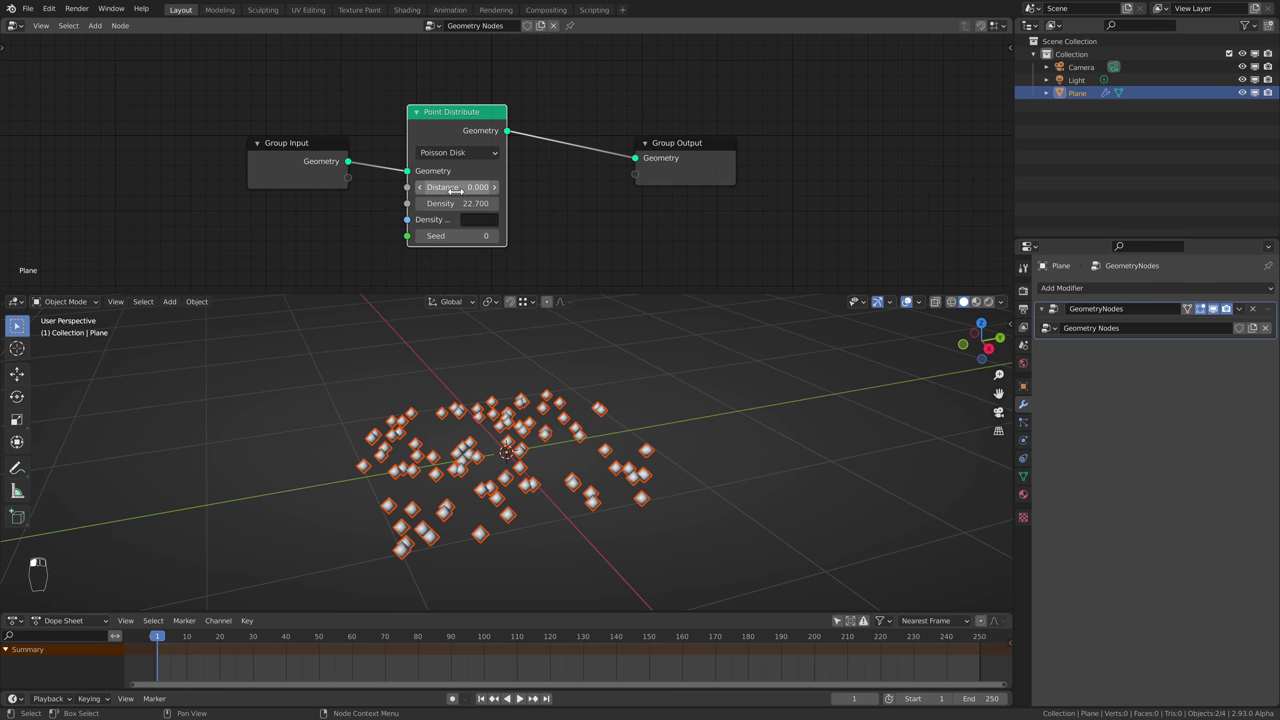
{"action": "left_click", "coordinate": [494, 188]}
{"action": "left_click", "coordinate": [494, 188]}
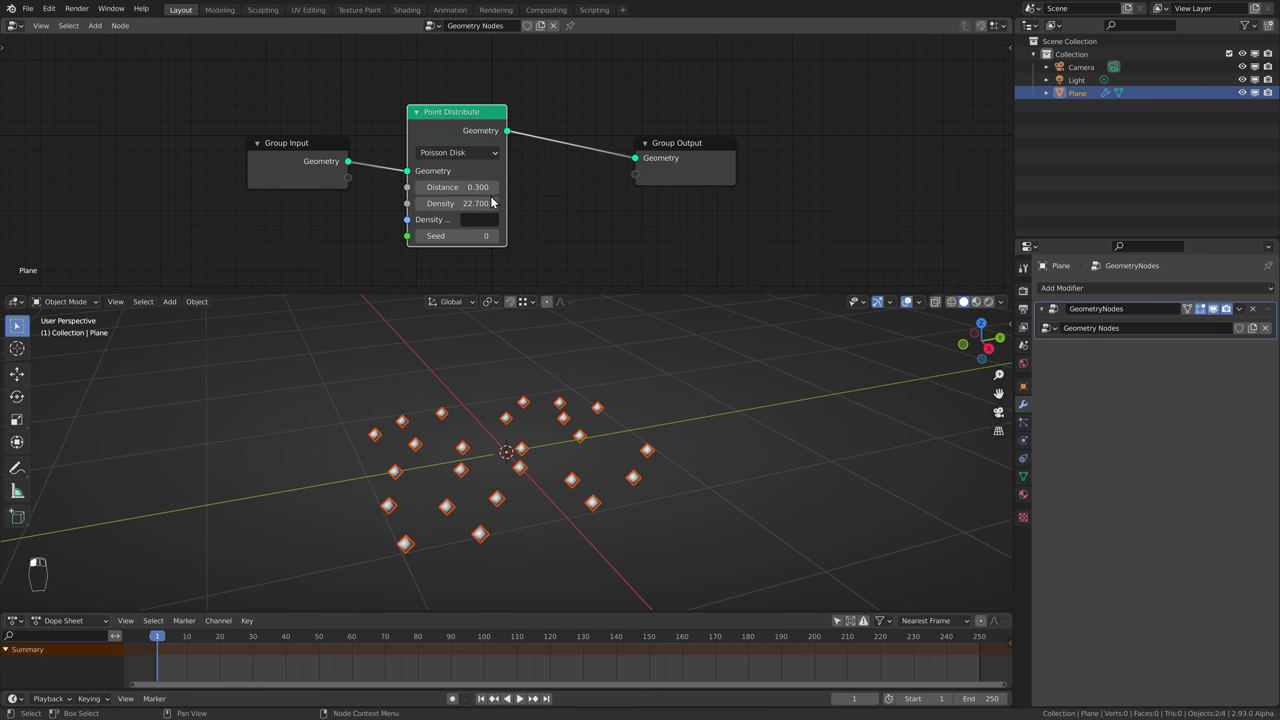
{"action": "left_click_drag", "start_coordinate": [598, 291], "coordinate": [591, 124]}
- Add a Bezier curve, stand its points upright and lift them along Z
{"action": "left_click", "coordinate": [599, 262]}
{"action": "key", "text": "shift+a"}
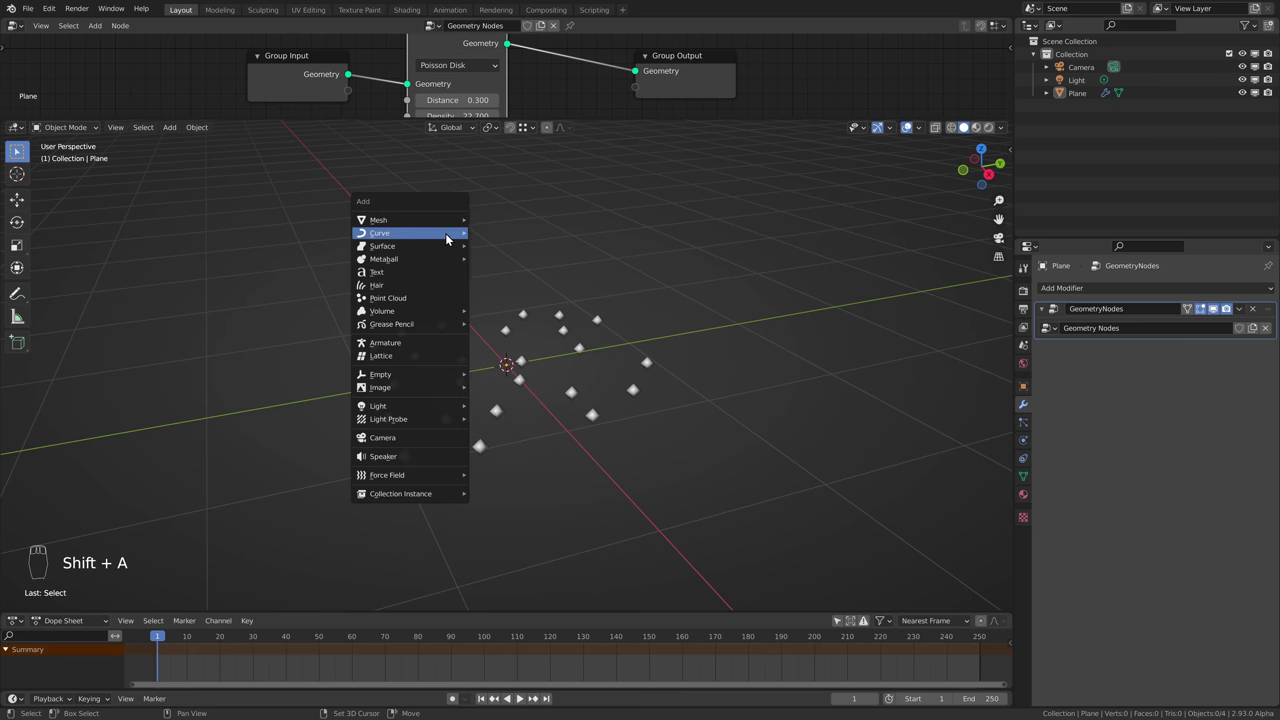
{"action": "mouse_move", "coordinate": [445, 233]}
{"action": "left_click", "coordinate": [505, 234]}
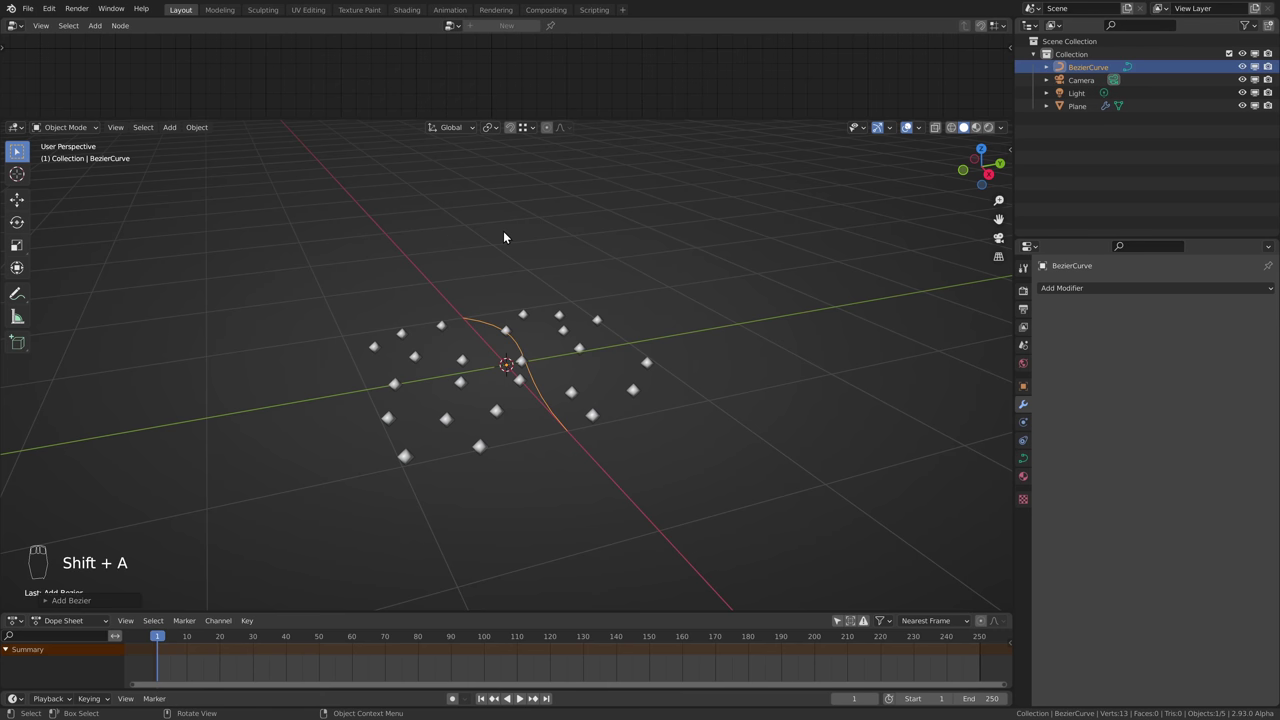
{"action": "key", "text": "Tab"}
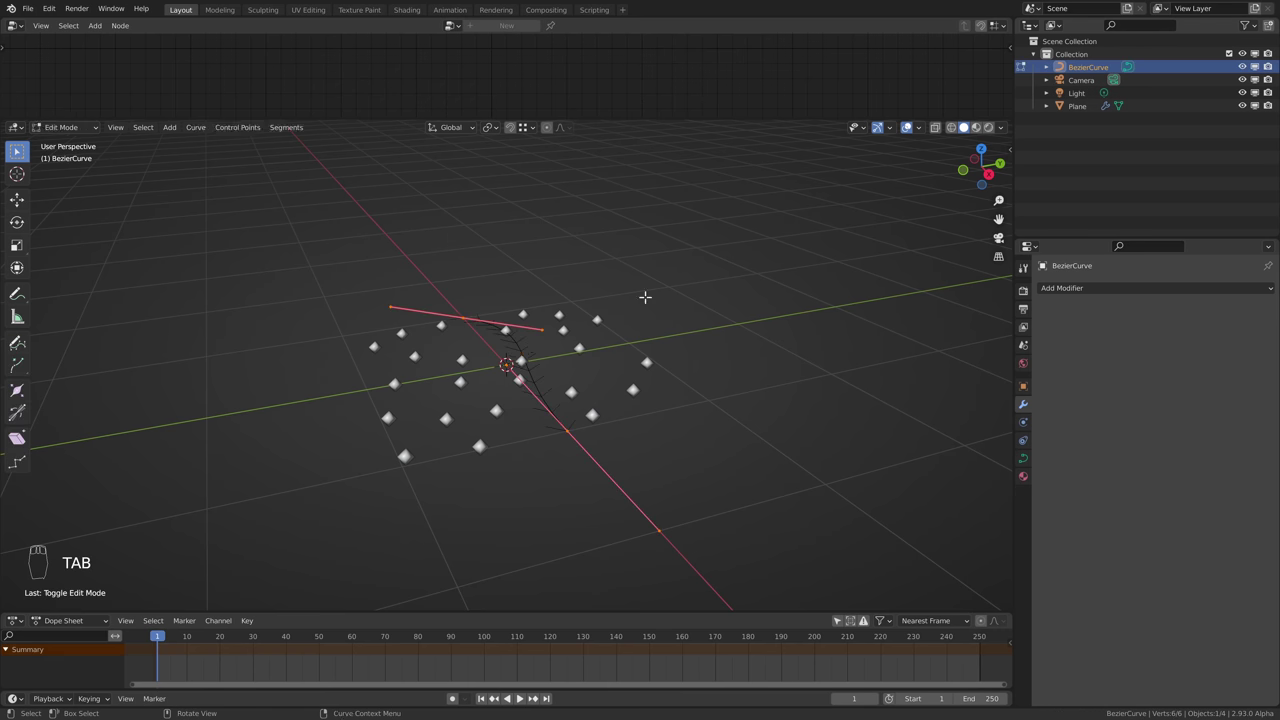
{"action": "key", "text": "s"}
{"action": "key", "text": "r"}
{"action": "left_click", "coordinate": [643, 296]}
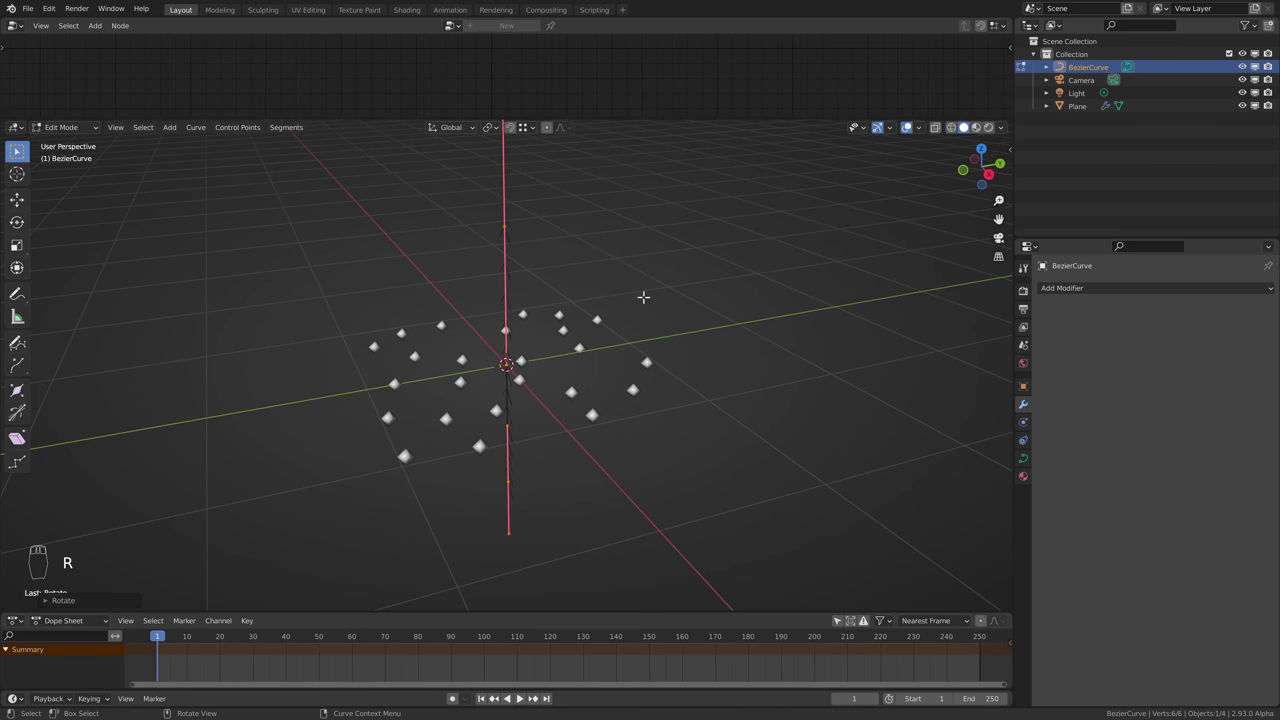
{"action": "key", "text": "g"}
{"action": "key", "text": "z"}
{"action": "key", "text": "g"}
{"action": "left_click", "coordinate": [591, 309]}
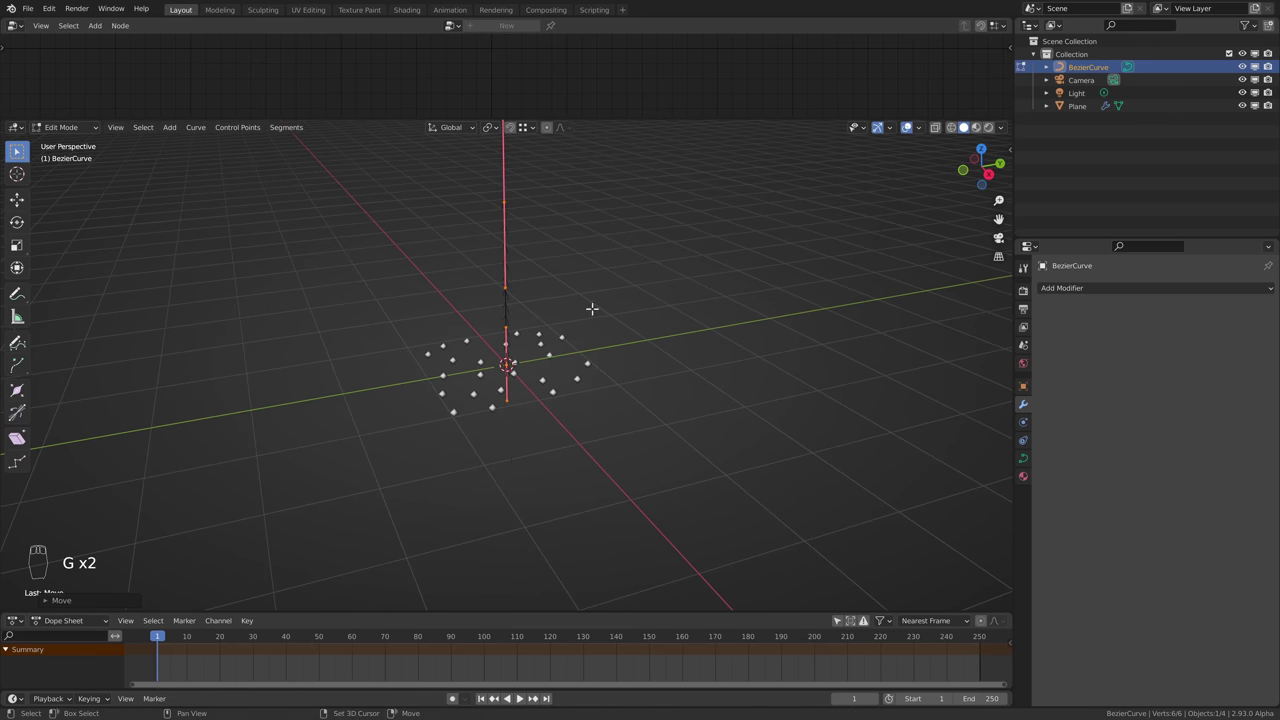
- Rotate and scale the top and bottom handles to give the curve a gentle bend
{"action": "key", "text": "KP_3"}
{"action": "key", "text": "g"}
{"action": "left_click", "coordinate": [614, 303]}
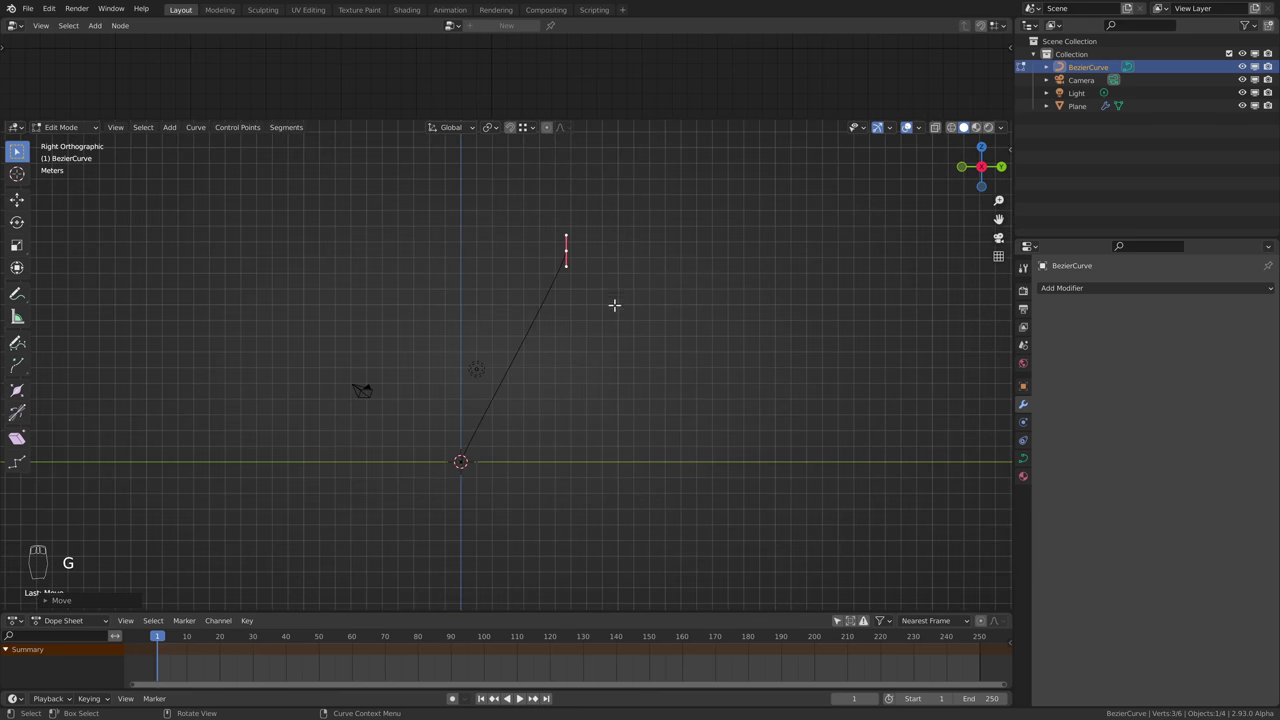
{"action": "key", "text": "r"}
{"action": "key", "text": "s"}
{"action": "key", "text": "r"}
{"action": "left_click", "coordinate": [457, 464]}
{"action": "key", "text": "s"}
{"action": "left_click", "coordinate": [569, 254]}
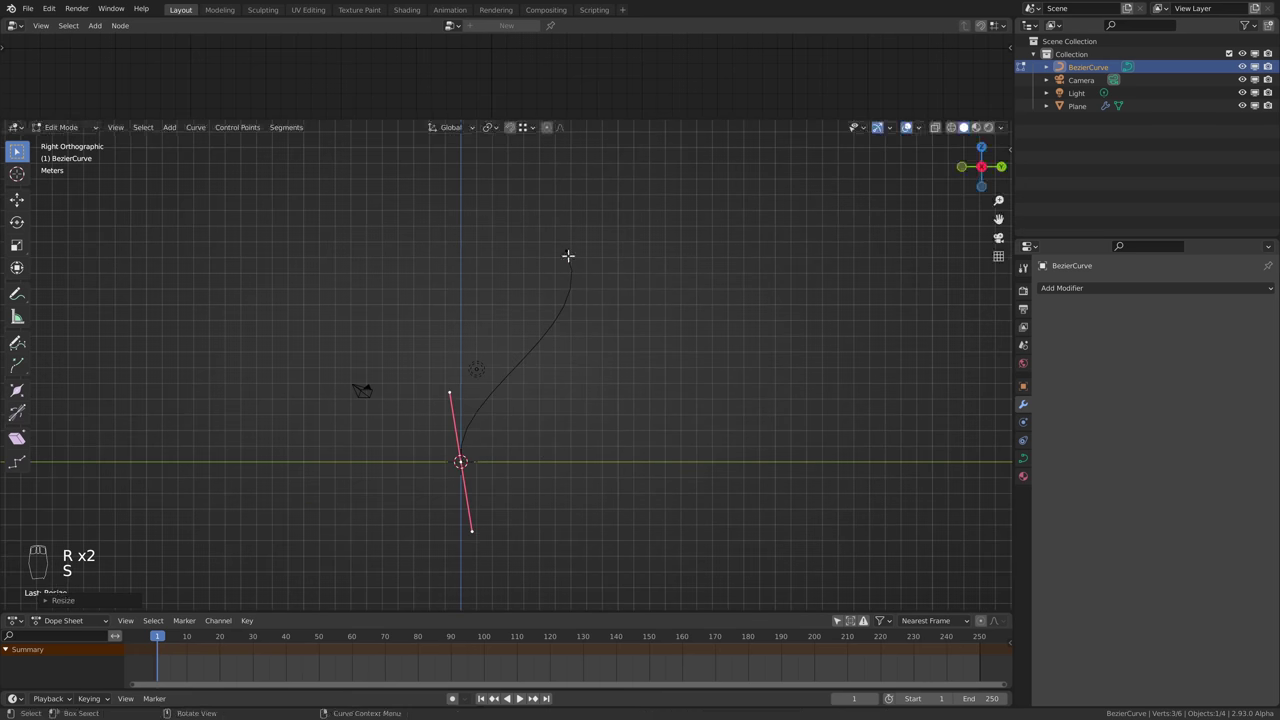
{"action": "key", "text": "d"}
{"action": "left_click", "coordinate": [557, 237]}
{"action": "key", "text": "g"}
{"action": "key", "text": "g"}
{"action": "left_click", "coordinate": [628, 300]}
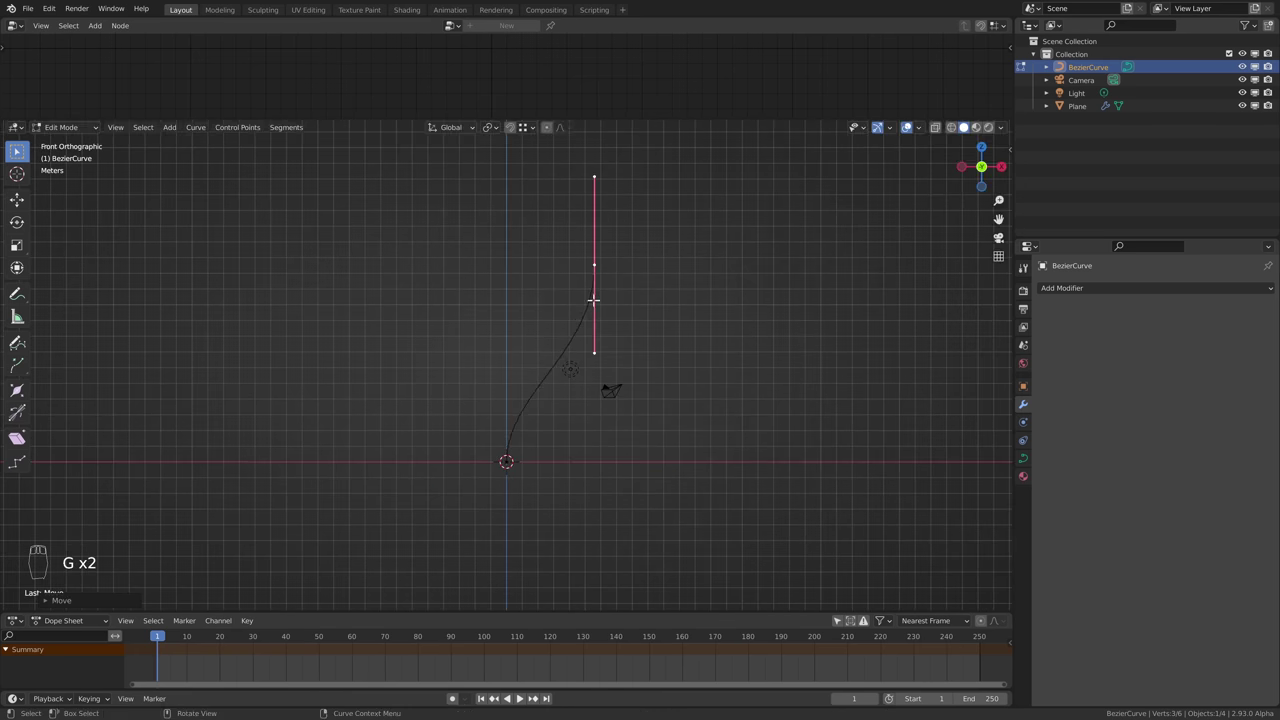
{"action": "middle_click_drag", "start_coordinate": [628, 300], "coordinate": [486, 341]}
- Set the curve's Resolution Preview U to 50 in Object Mode
{"action": "key", "text": "Tab"}
{"action": "left_click", "coordinate": [1023, 386]}
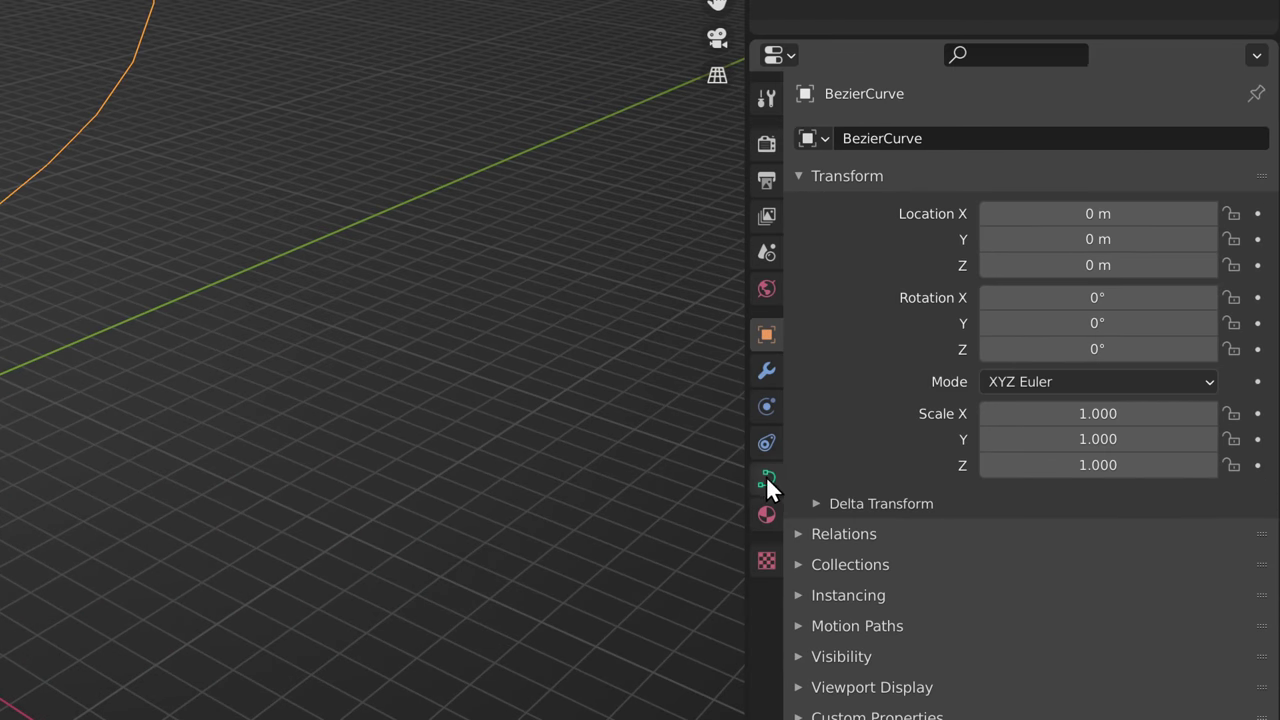
{"action": "left_click", "coordinate": [767, 480]}
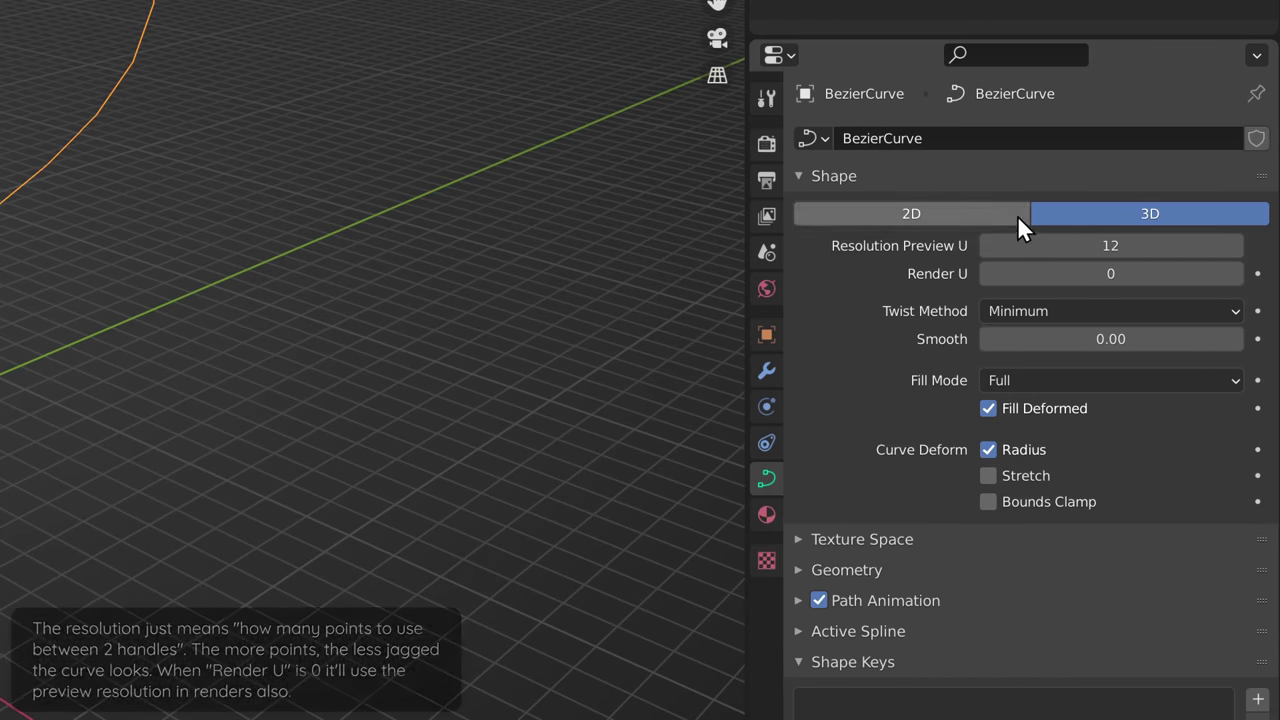
{"action": "left_click", "coordinate": [1090, 241]}
{"action": "key", "text": "Return"}
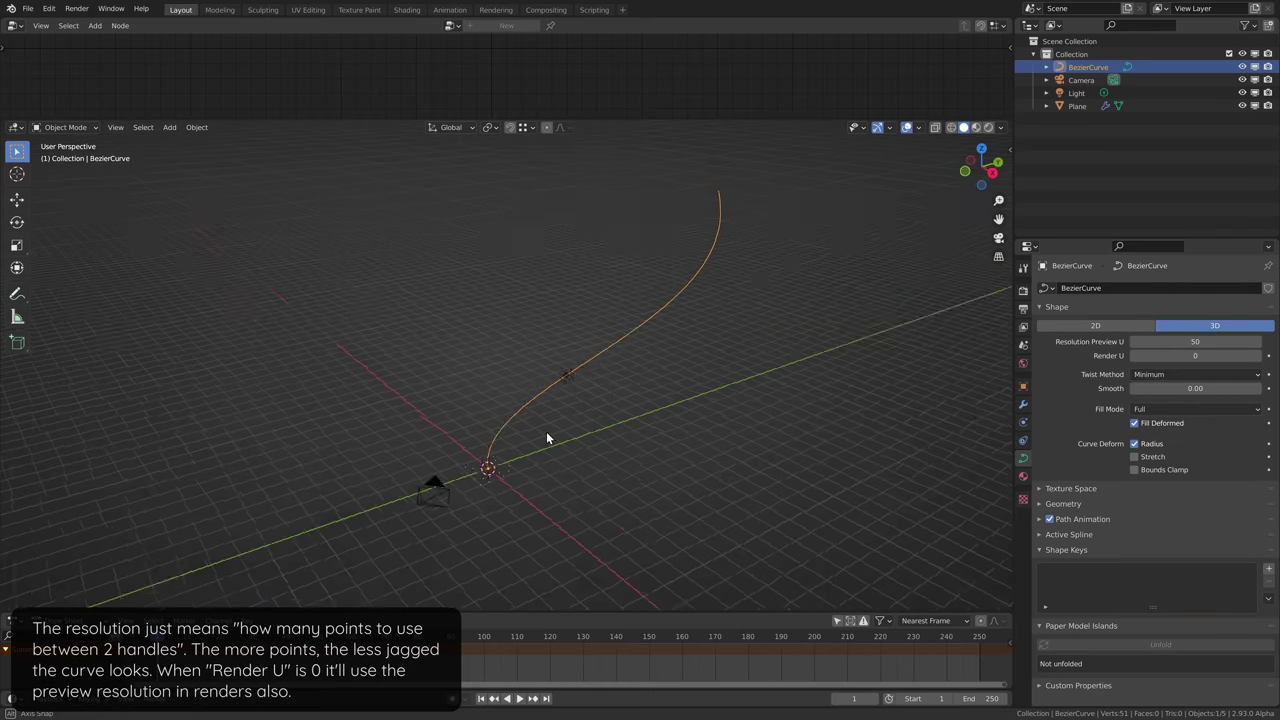
{"action": "middle_click_drag", "start_coordinate": [546, 437], "coordinate": [492, 392]}
{"action": "scroll", "coordinate": [492, 389], "scroll_direction": "up", "scroll_amount": 1}
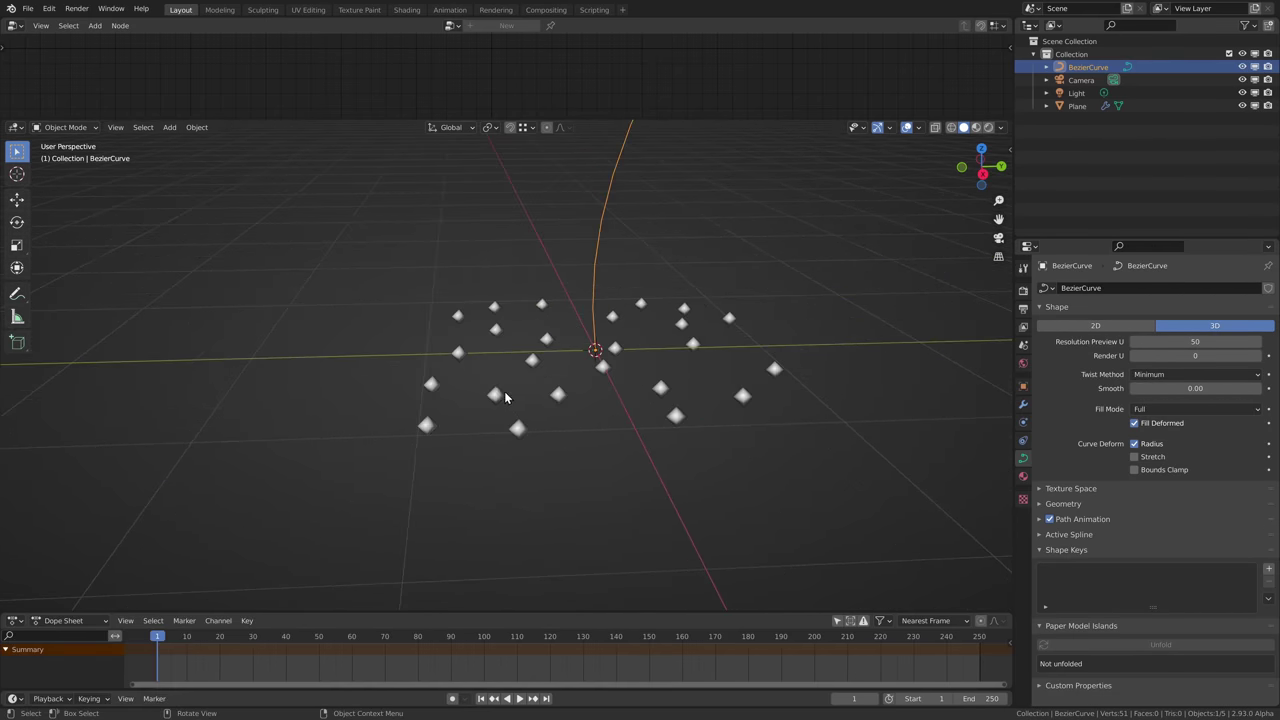
{"action": "left_click", "coordinate": [492, 392]}
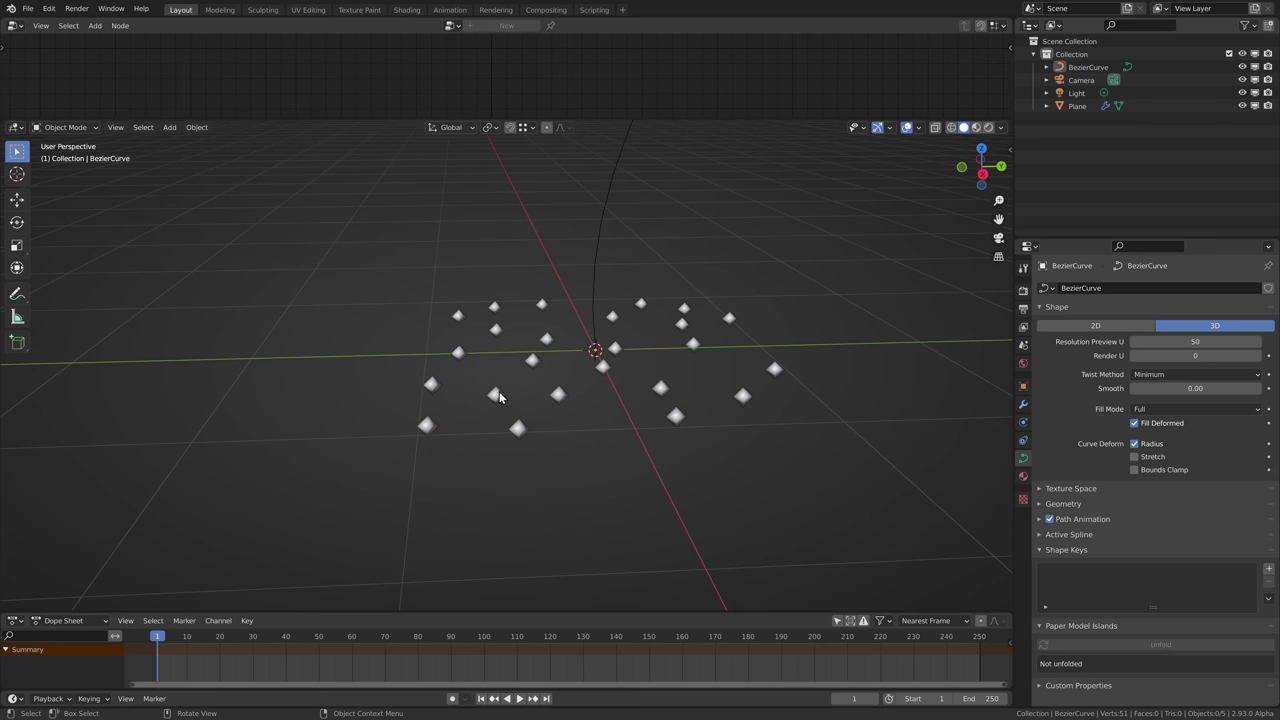
- Add a Screw modifier to the Plane, stacked below its GeometryNodes modifier
{"action": "left_click", "coordinate": [1076, 106]}
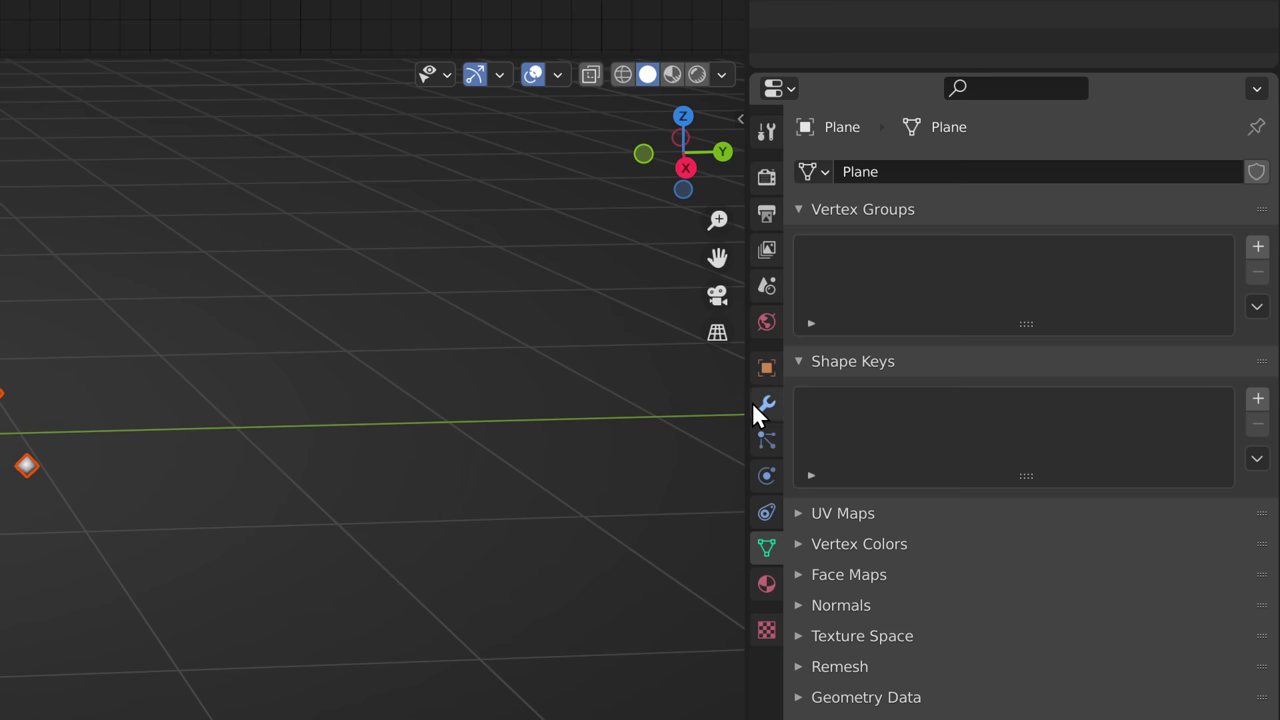
{"action": "left_click", "coordinate": [757, 405]}
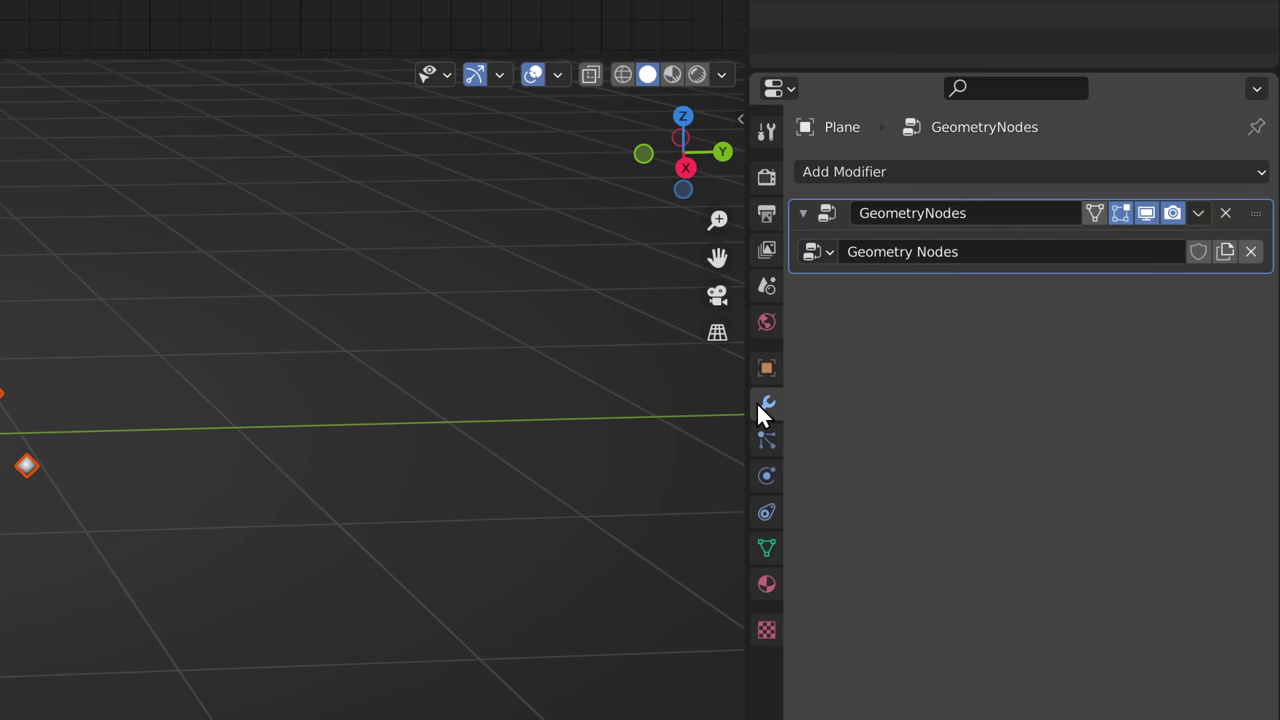
{"action": "left_click", "coordinate": [860, 171]}
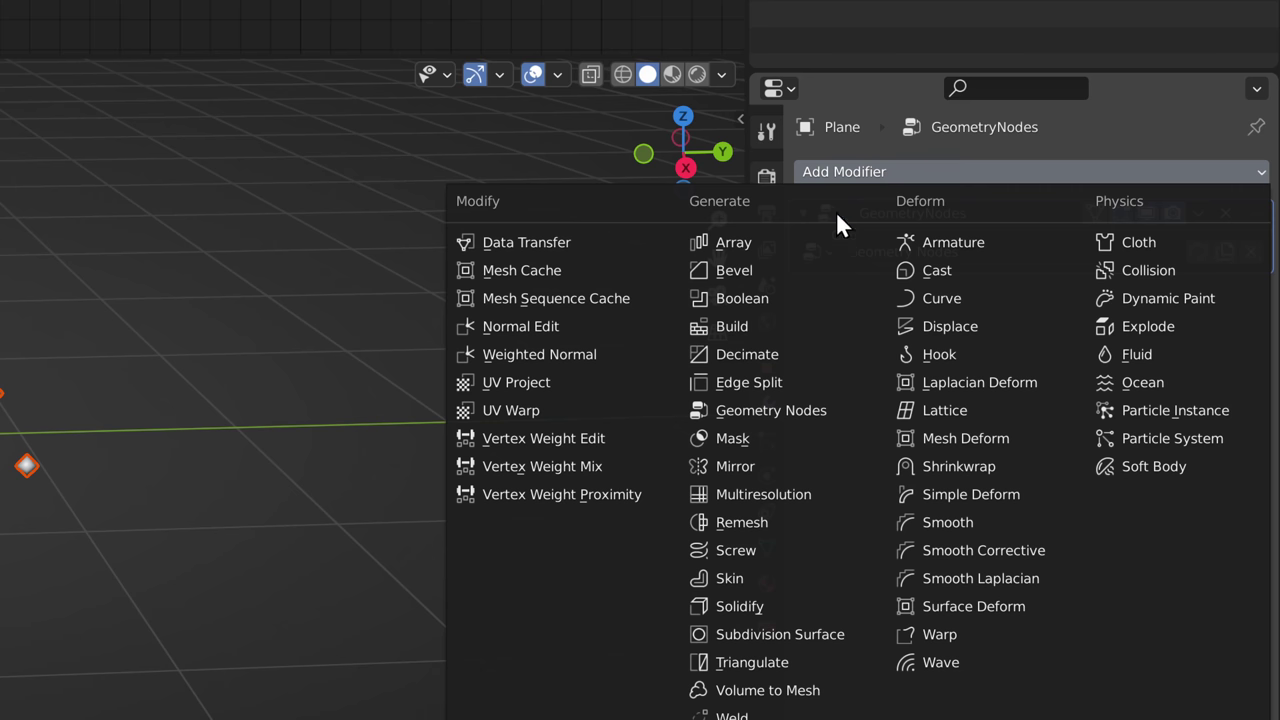
{"action": "left_click", "coordinate": [740, 549]}
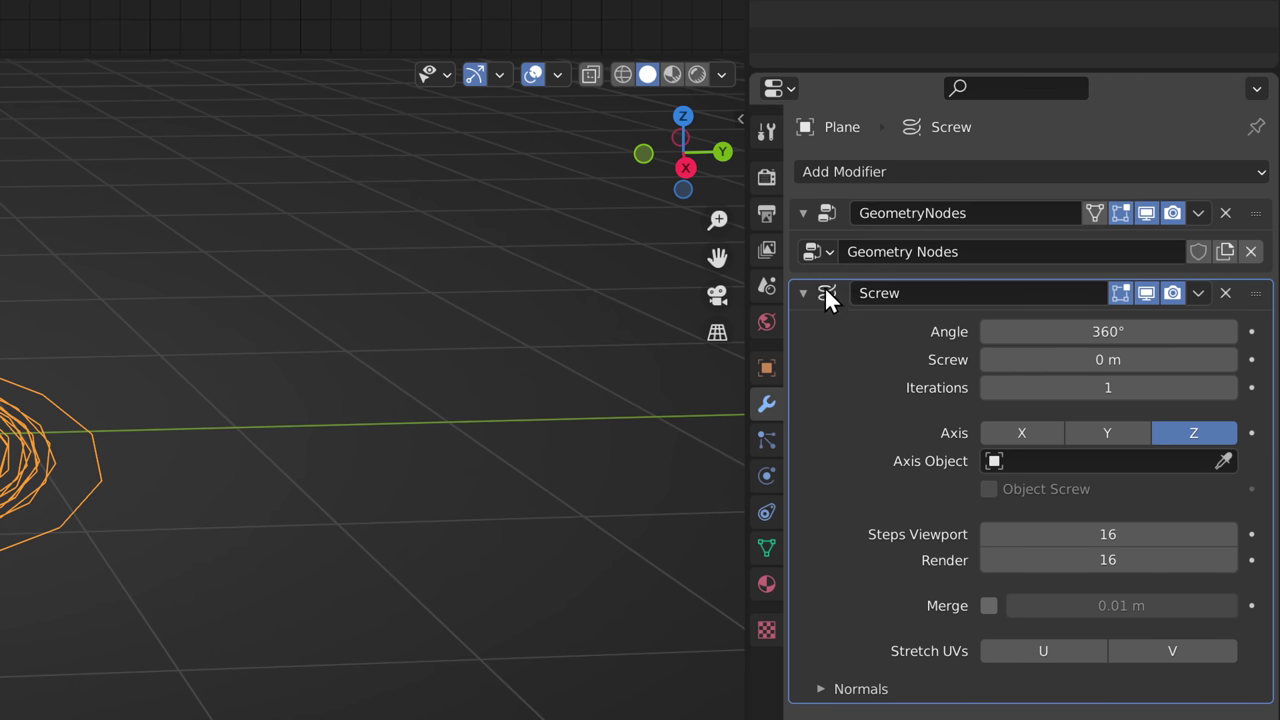
{"action": "left_click", "coordinate": [824, 210]}
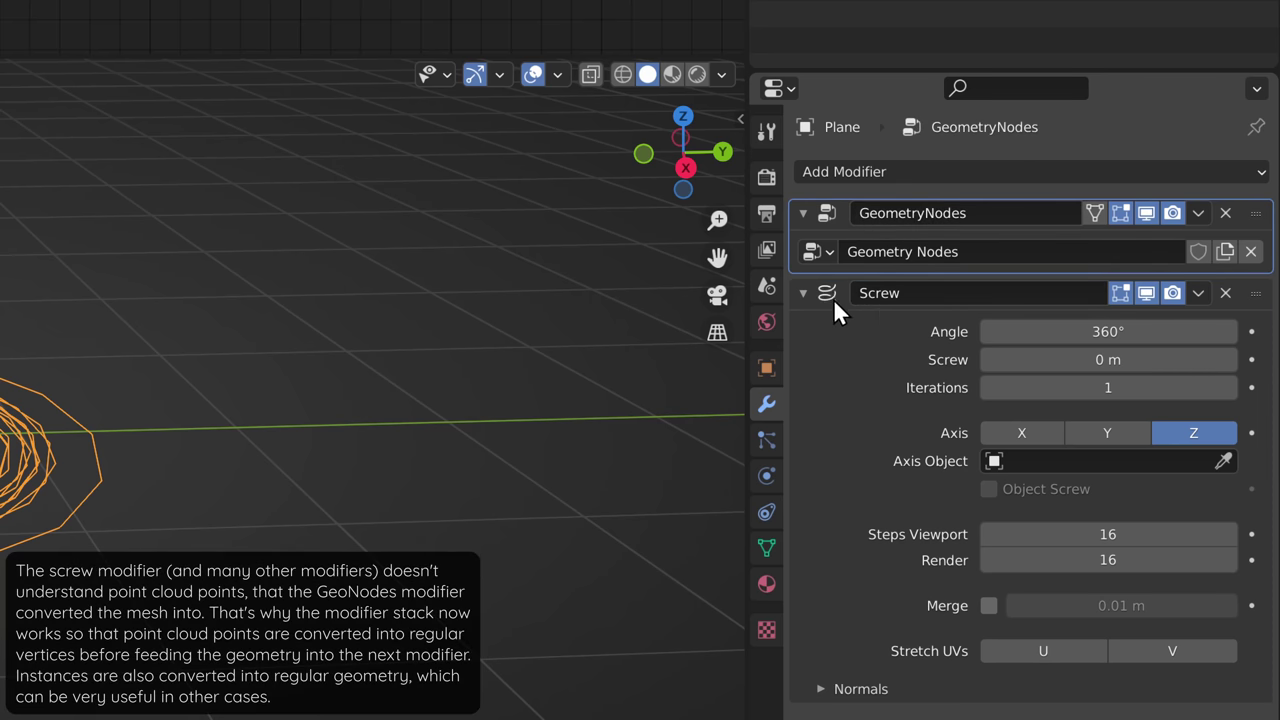
{"action": "left_click", "coordinate": [828, 298]}
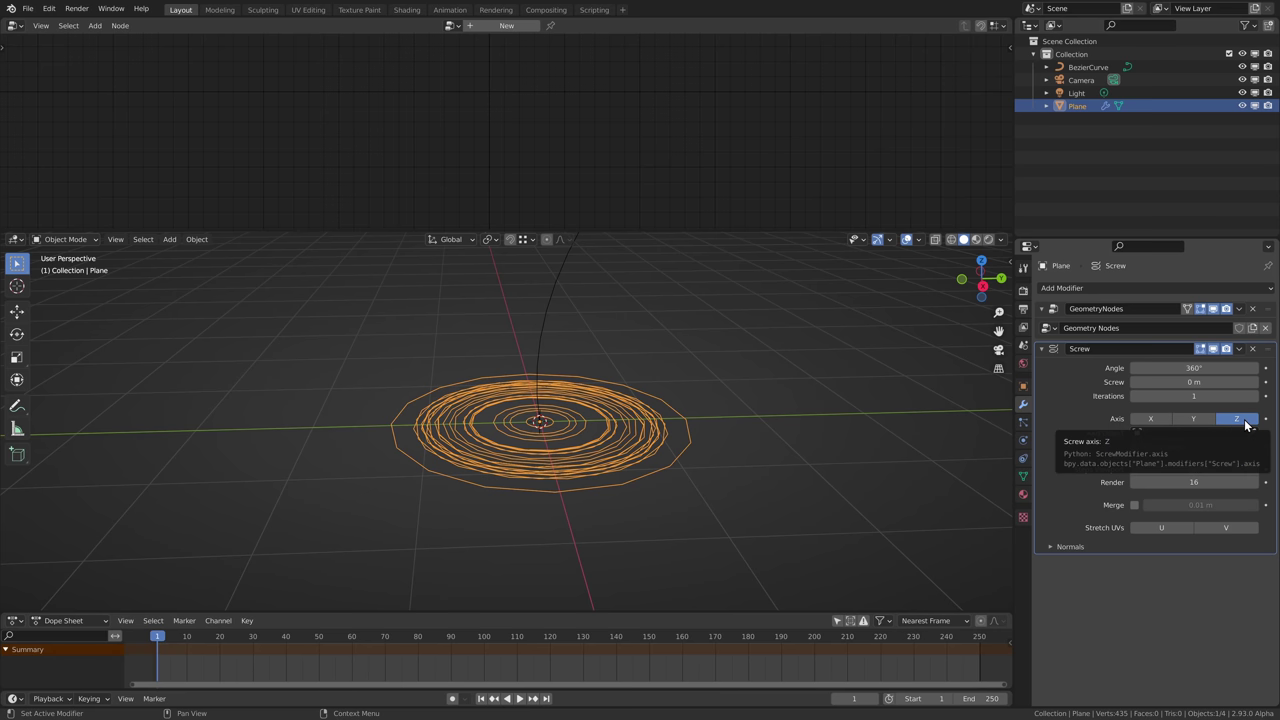
- Set the Screw modifier to Screw 20 m, Angle 953° and 500 viewport steps
{"action": "left_click_drag", "start_coordinate": [1190, 382], "coordinate": [1270, 382]}
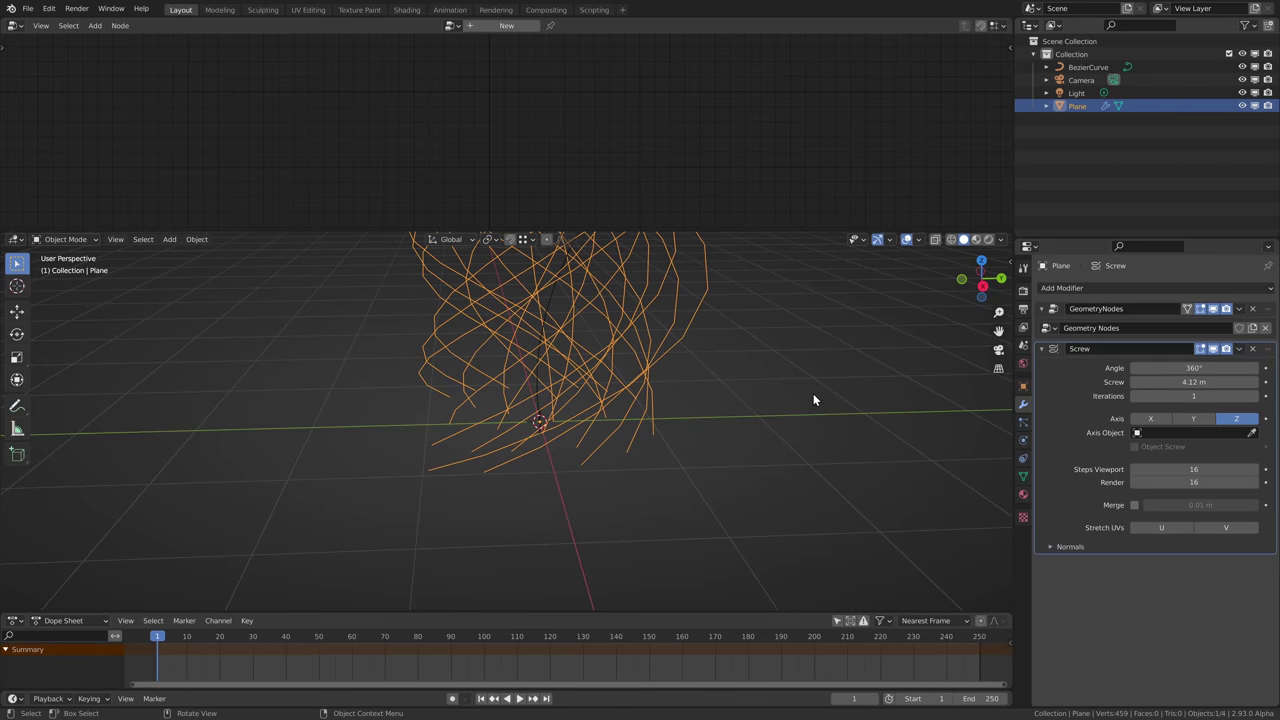
{"action": "scroll", "coordinate": [706, 379], "scroll_direction": "down", "scroll_amount": 5}
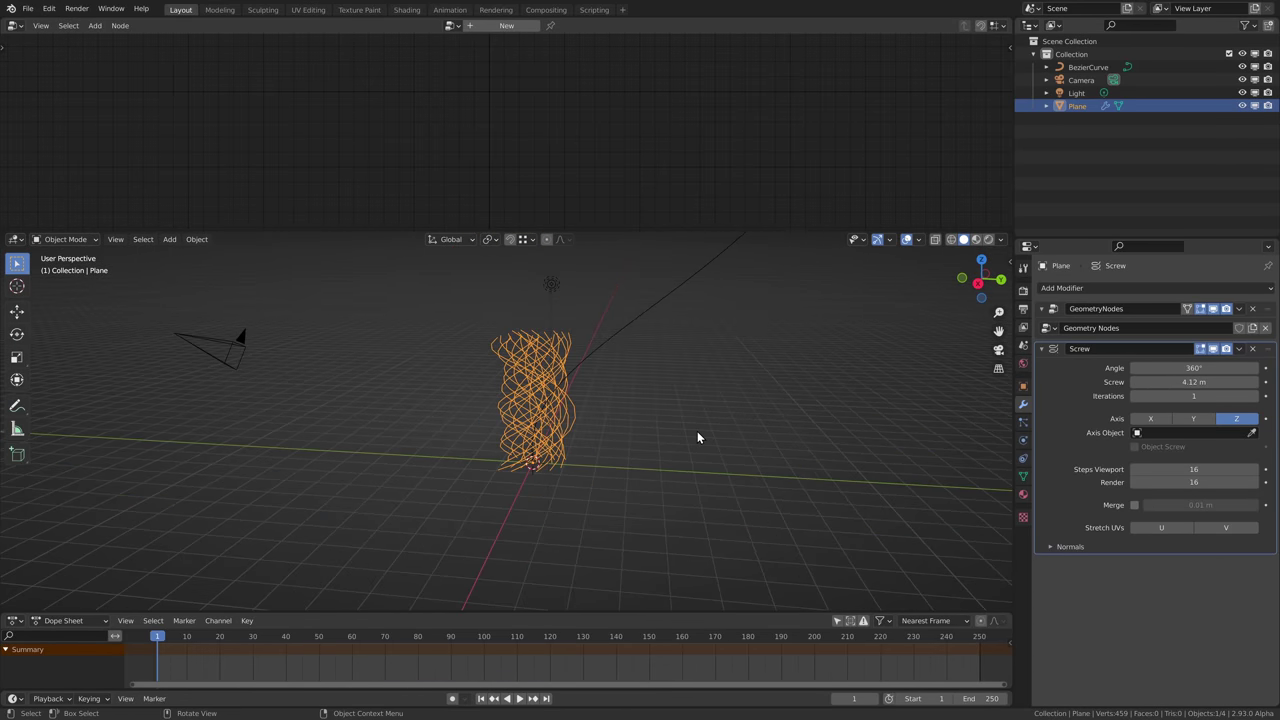
{"action": "left_click", "coordinate": [1178, 382]}
{"action": "key", "text": "Return"}
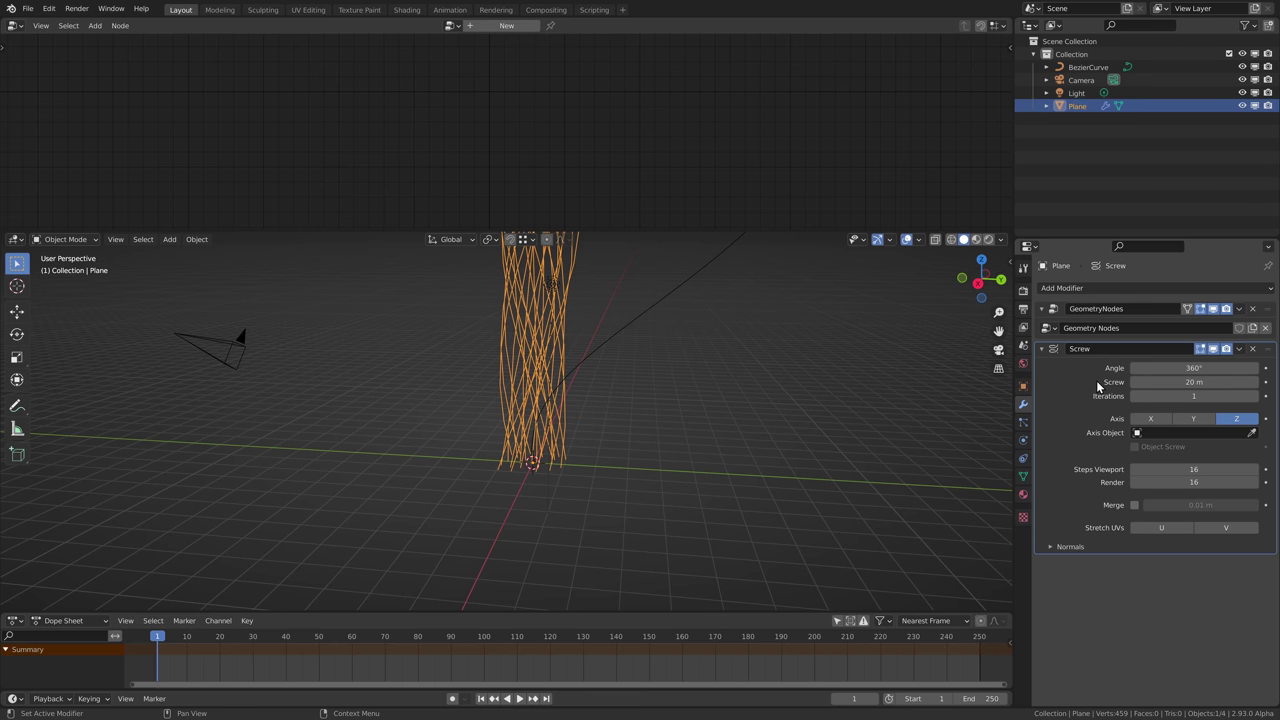
{"action": "middle_click_drag", "start_coordinate": [690, 440], "coordinate": [599, 465]}
{"action": "left_click_drag", "start_coordinate": [1194, 368], "coordinate": [1146, 368]}
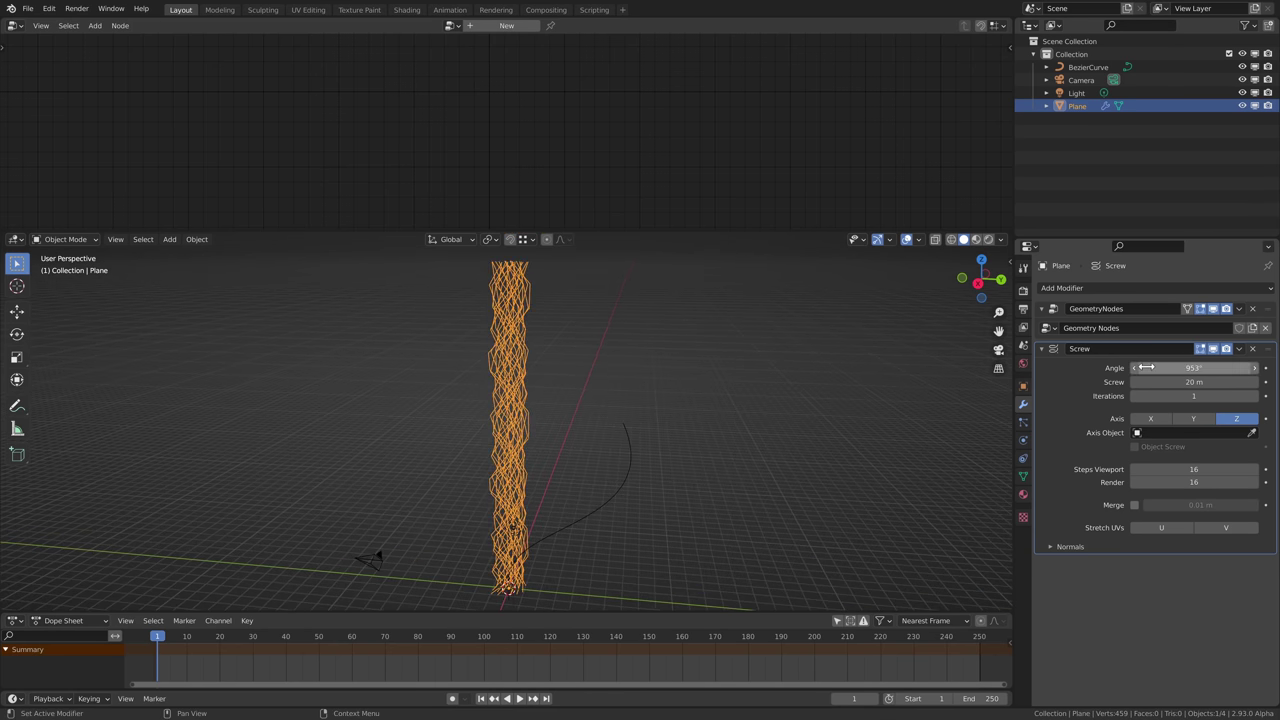
{"action": "left_click", "coordinate": [1189, 468]}
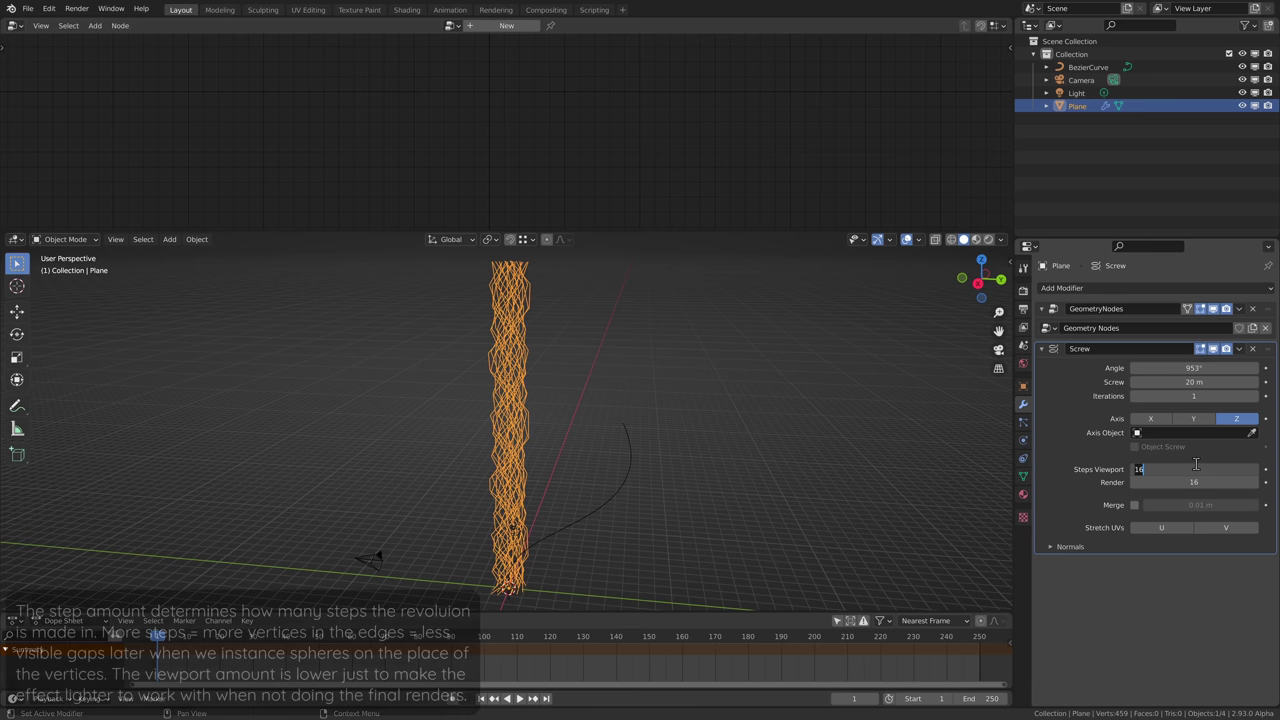
{"action": "type", "text": "500"}
{"action": "key", "text": "Return"}
{"action": "left_click", "coordinate": [1183, 483]}
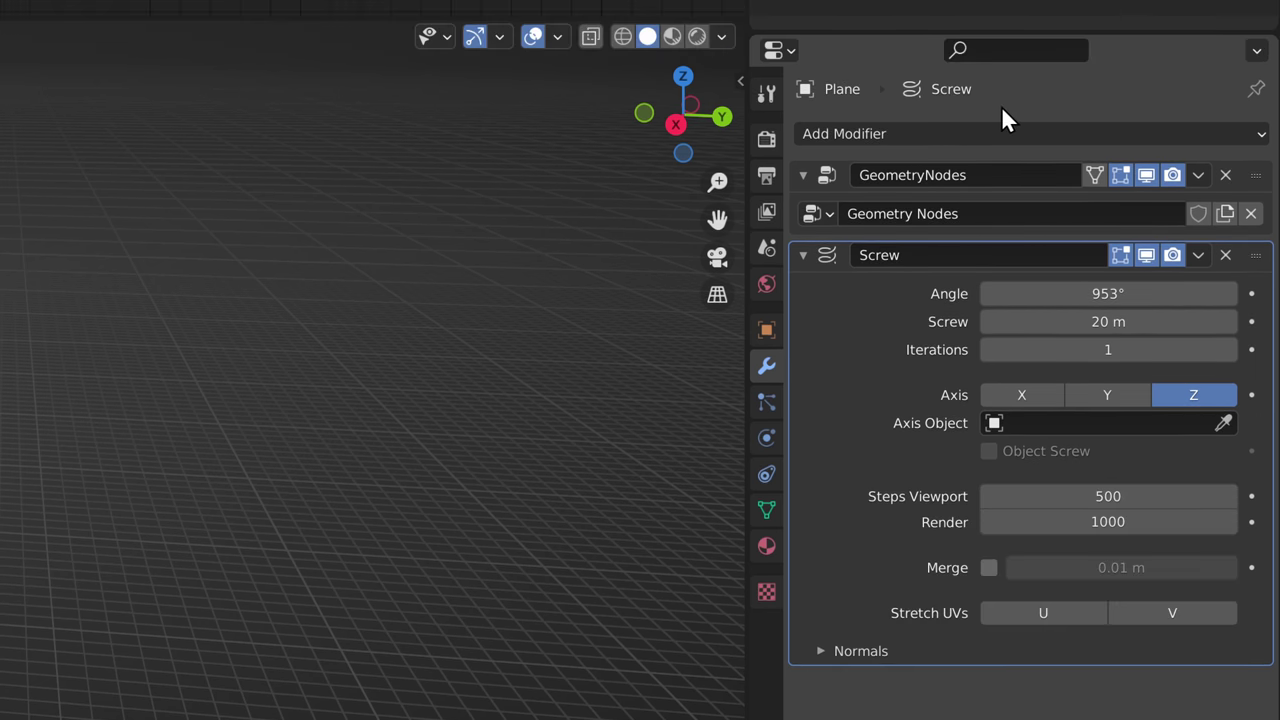
- Add a Curve modifier using BezierCurve as the curve object with Deform Axis Z
{"action": "left_click", "coordinate": [983, 130]}
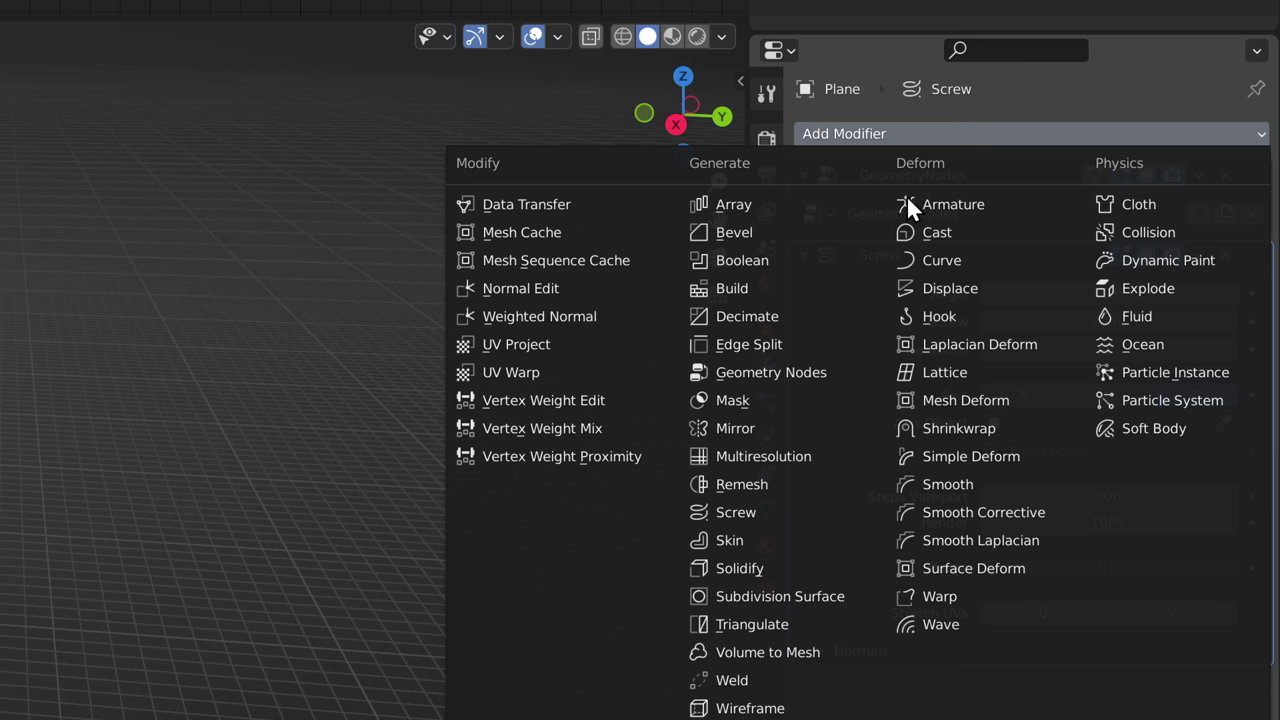
{"action": "left_click", "coordinate": [943, 260]}
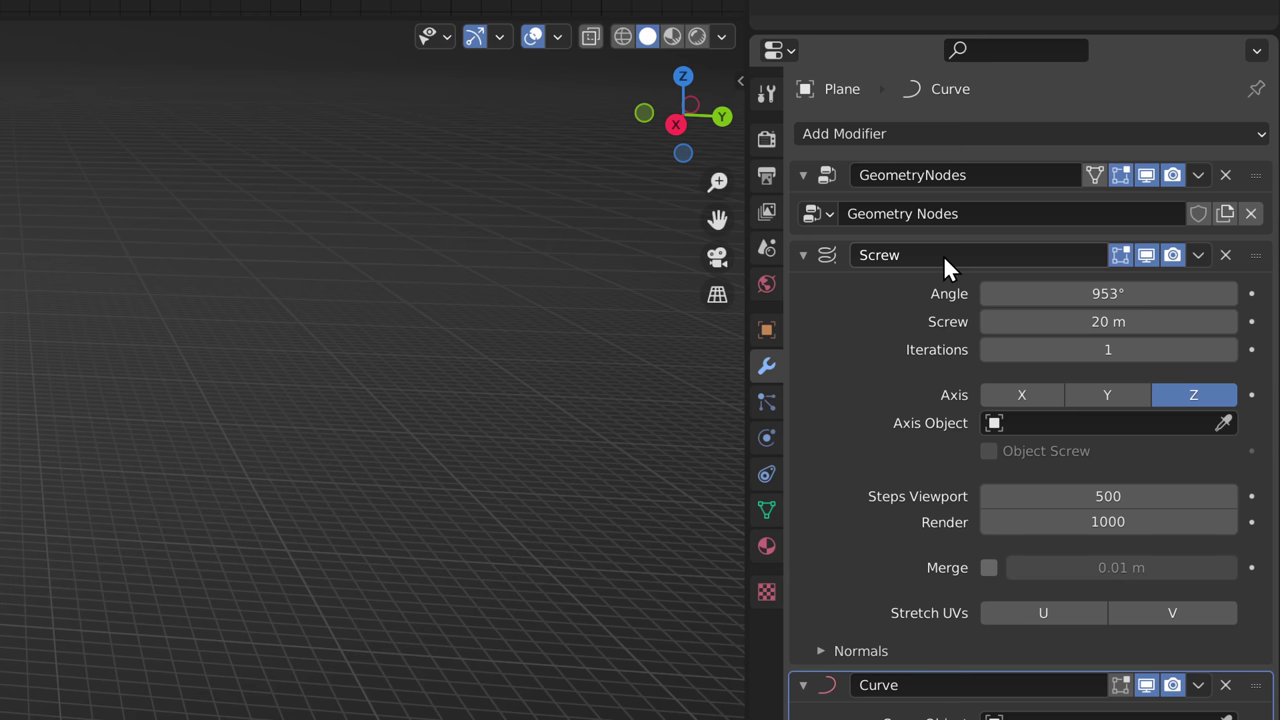
{"action": "left_click", "coordinate": [802, 255]}
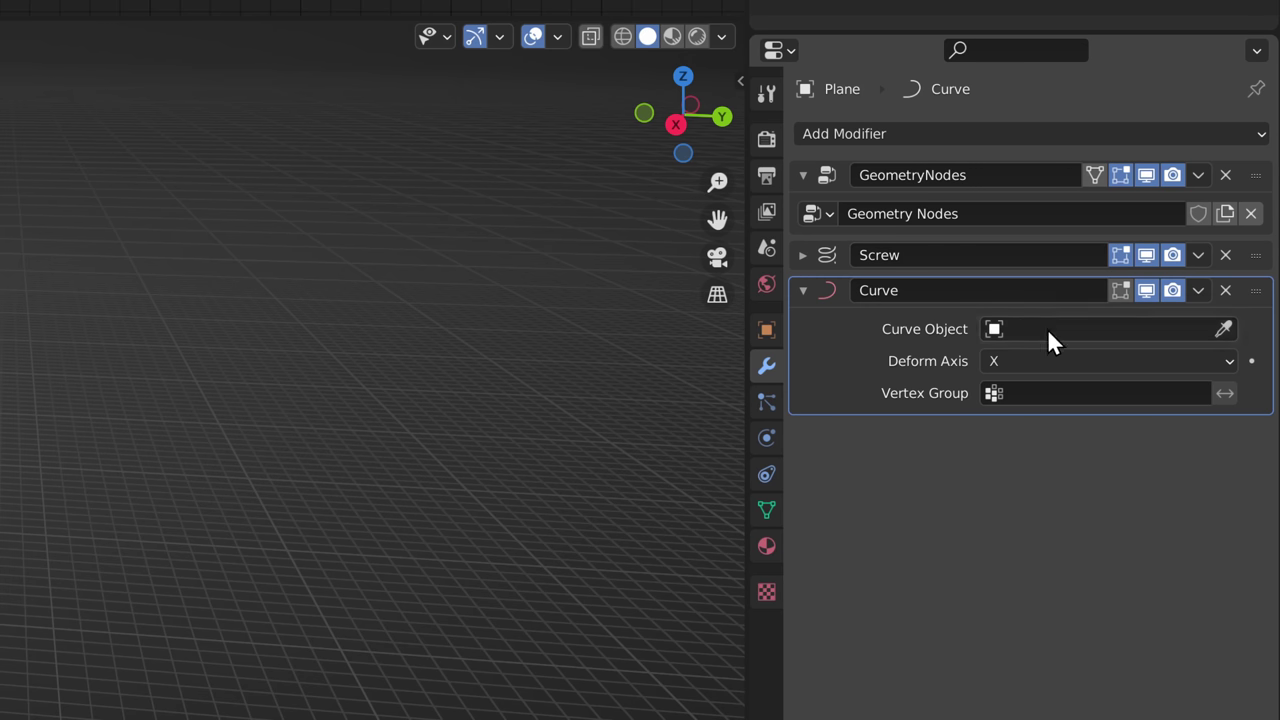
{"action": "left_click", "coordinate": [1098, 333]}
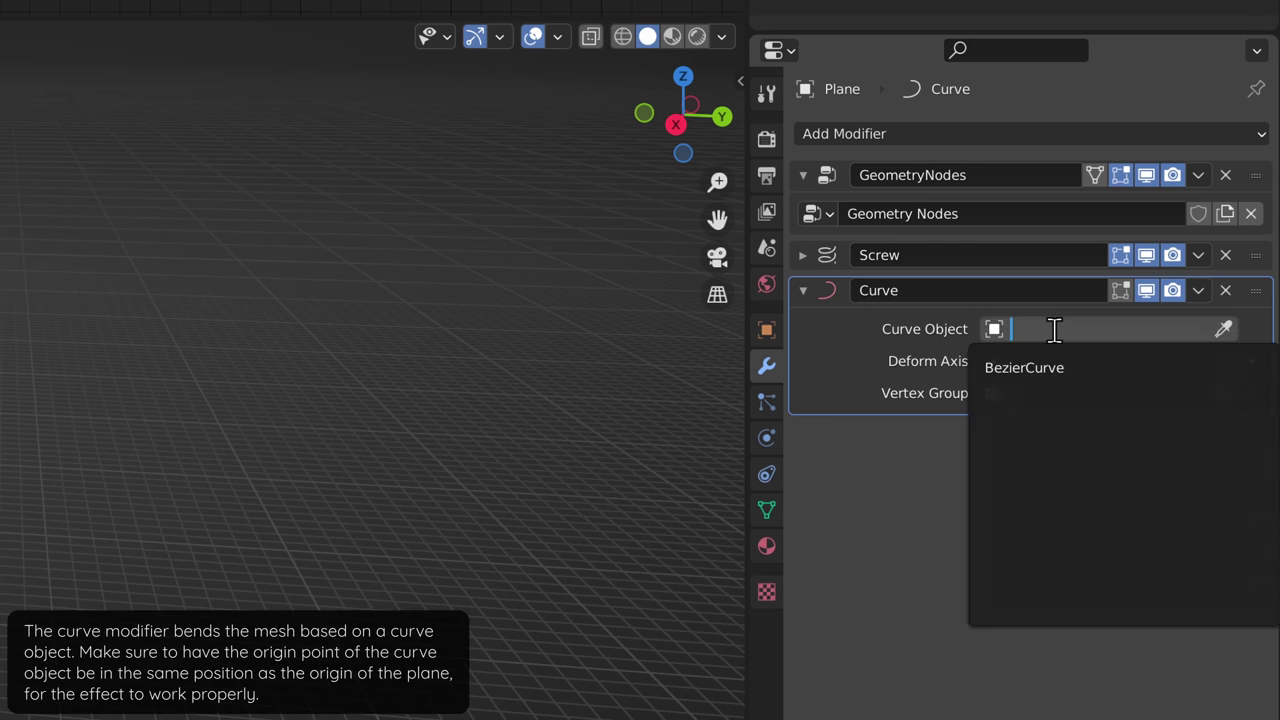
{"action": "left_click", "coordinate": [1038, 370]}
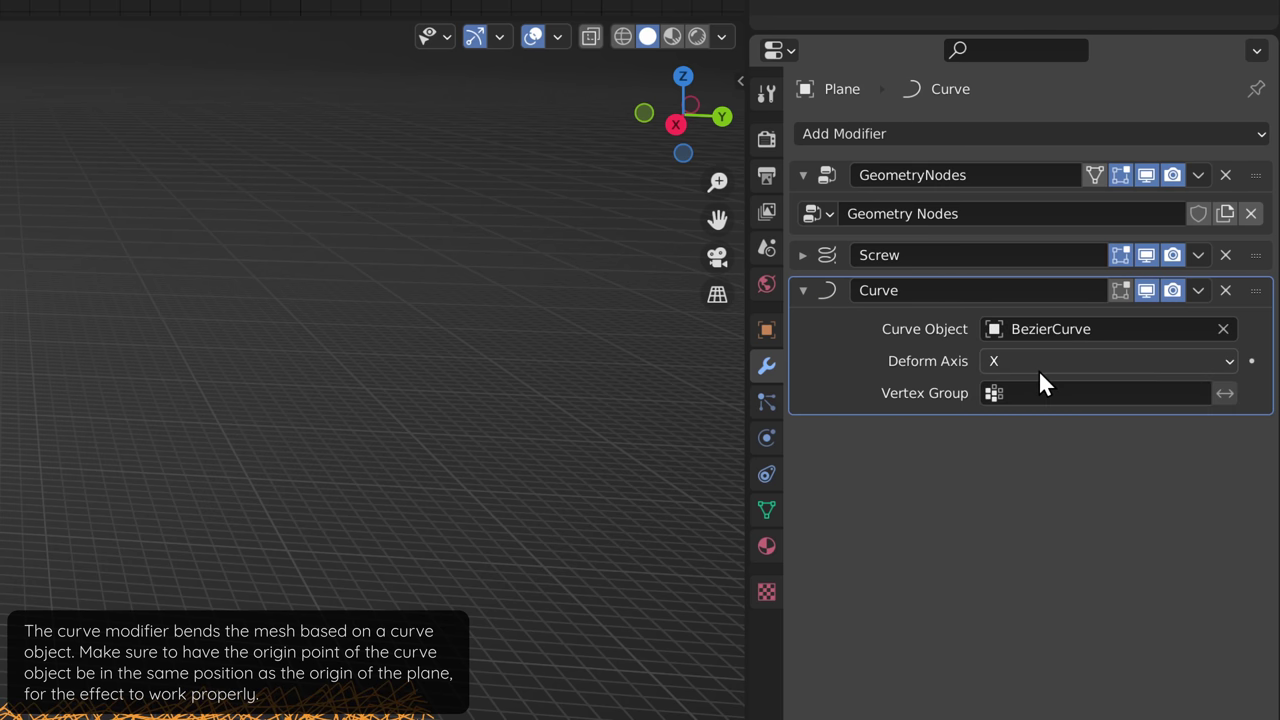
{"action": "left_click", "coordinate": [1020, 364]}
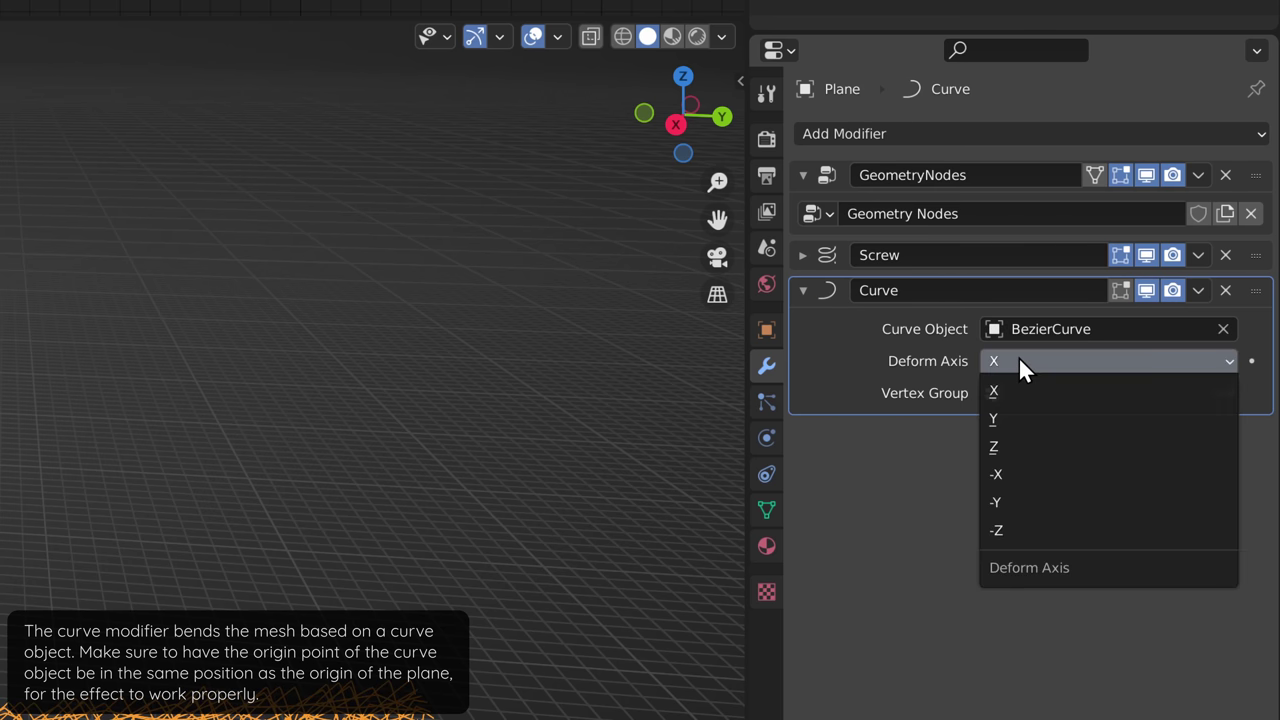
{"action": "left_click", "coordinate": [1022, 448]}
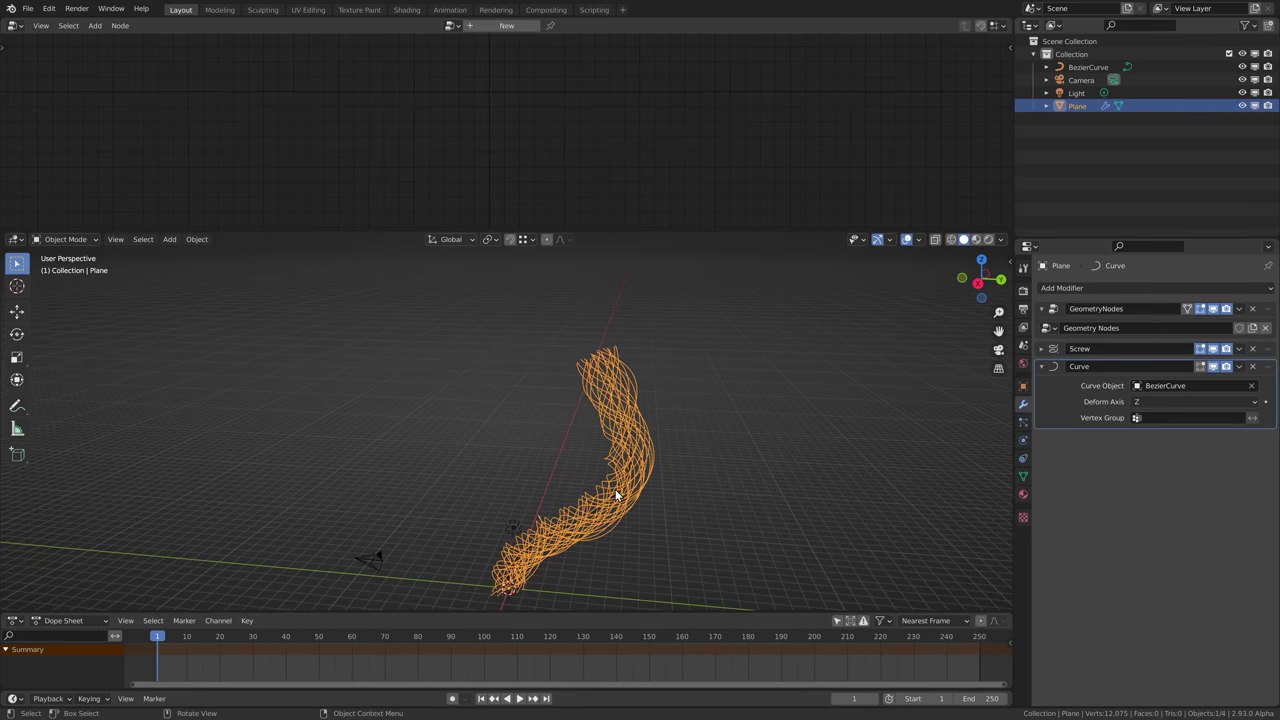
- Move a BezierCurve point and lengthen its handle to change the bend, then reselect the Plane
{"action": "middle_click_drag", "start_coordinate": [617, 494], "coordinate": [604, 438]}
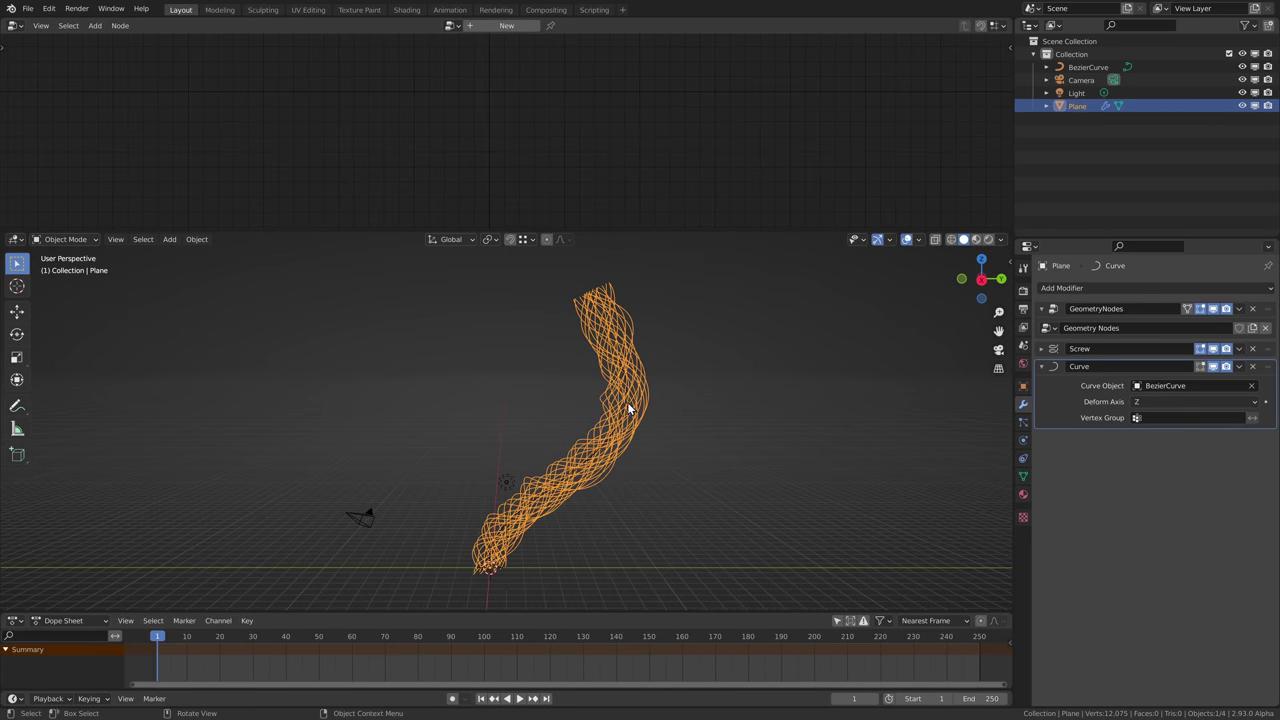
{"action": "left_click", "coordinate": [629, 409]}
{"action": "key", "text": "Tab"}
{"action": "key", "text": "g"}
{"action": "left_click", "coordinate": [636, 300]}
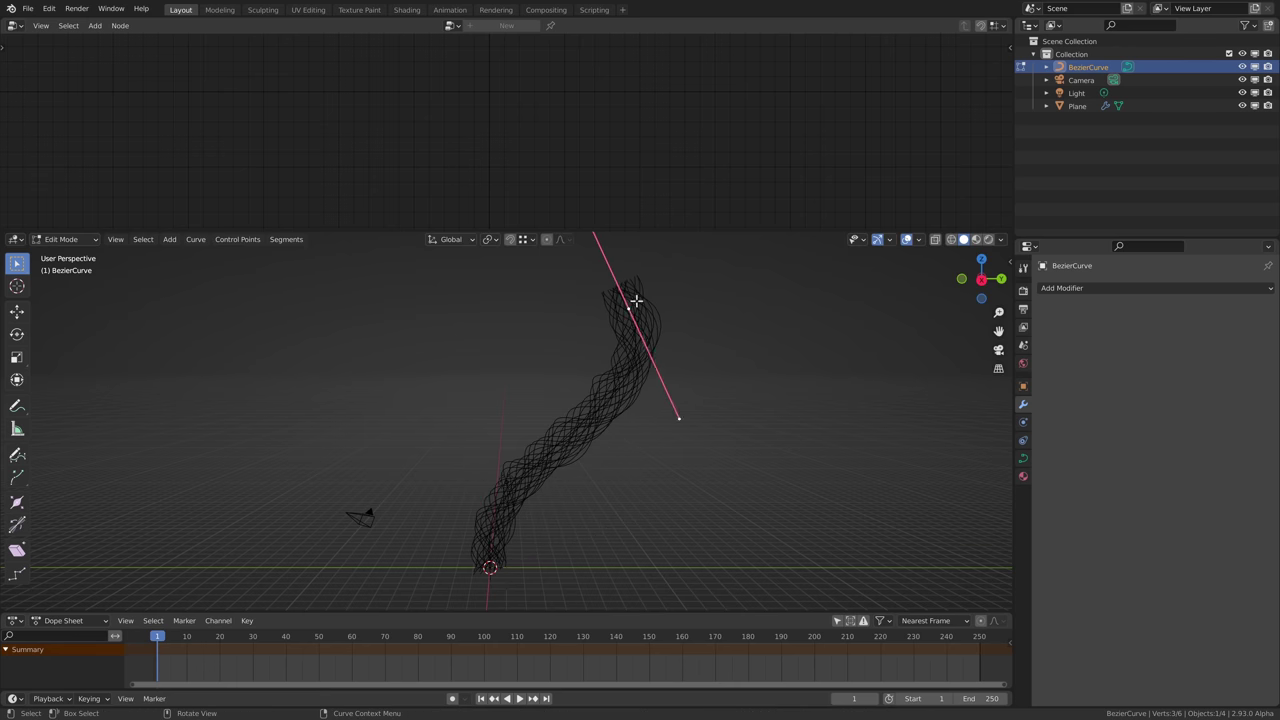
{"action": "key", "text": "s"}
{"action": "left_click", "coordinate": [640, 297]}
{"action": "key", "text": "ctrl+Tab"}
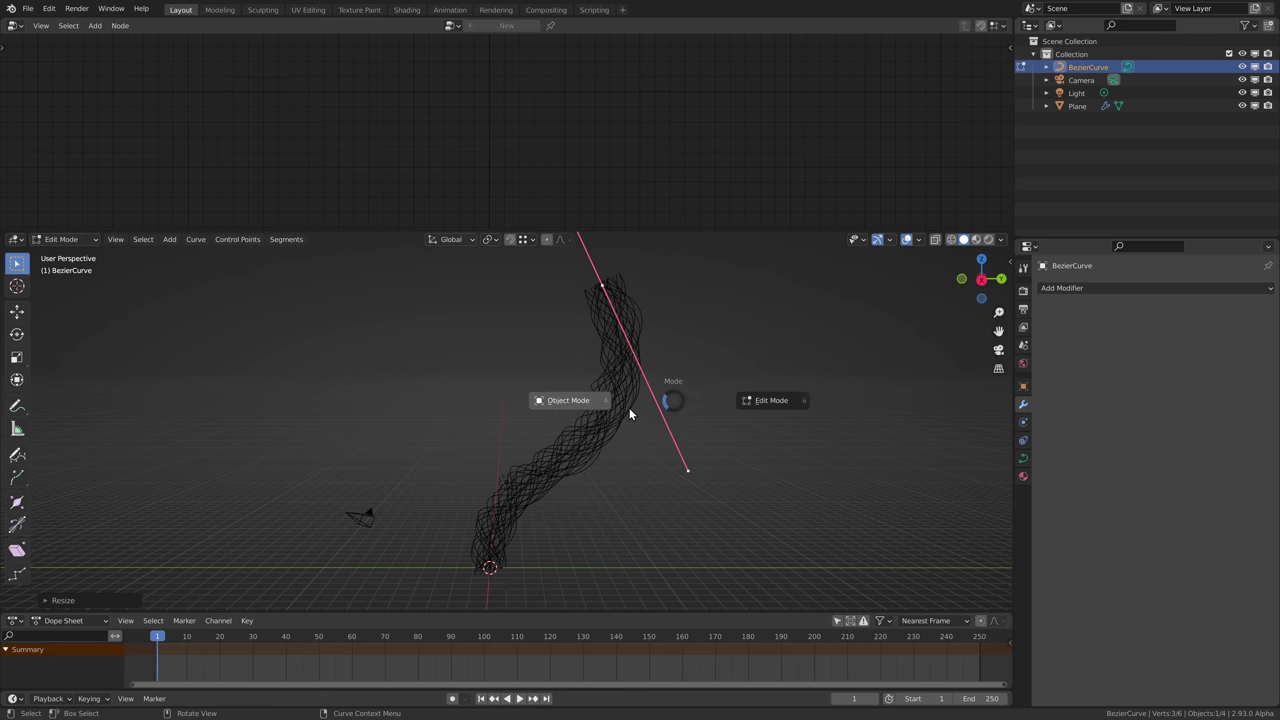
{"action": "left_click", "coordinate": [629, 413]}
{"action": "left_click", "coordinate": [629, 410]}
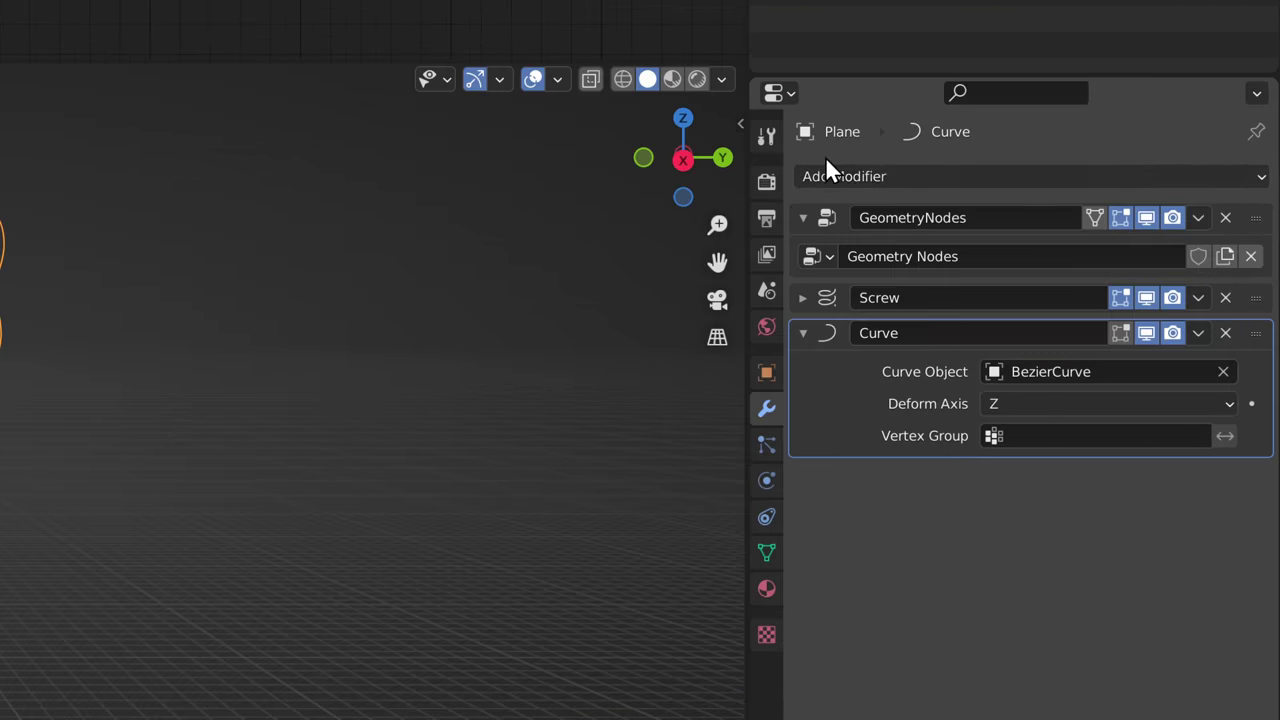
{"action": "left_click", "coordinate": [1065, 287]}
- Add a second Geometry Nodes modifier with a Point Instance node between Group Input and Output
{"action": "left_click", "coordinate": [750, 408]}
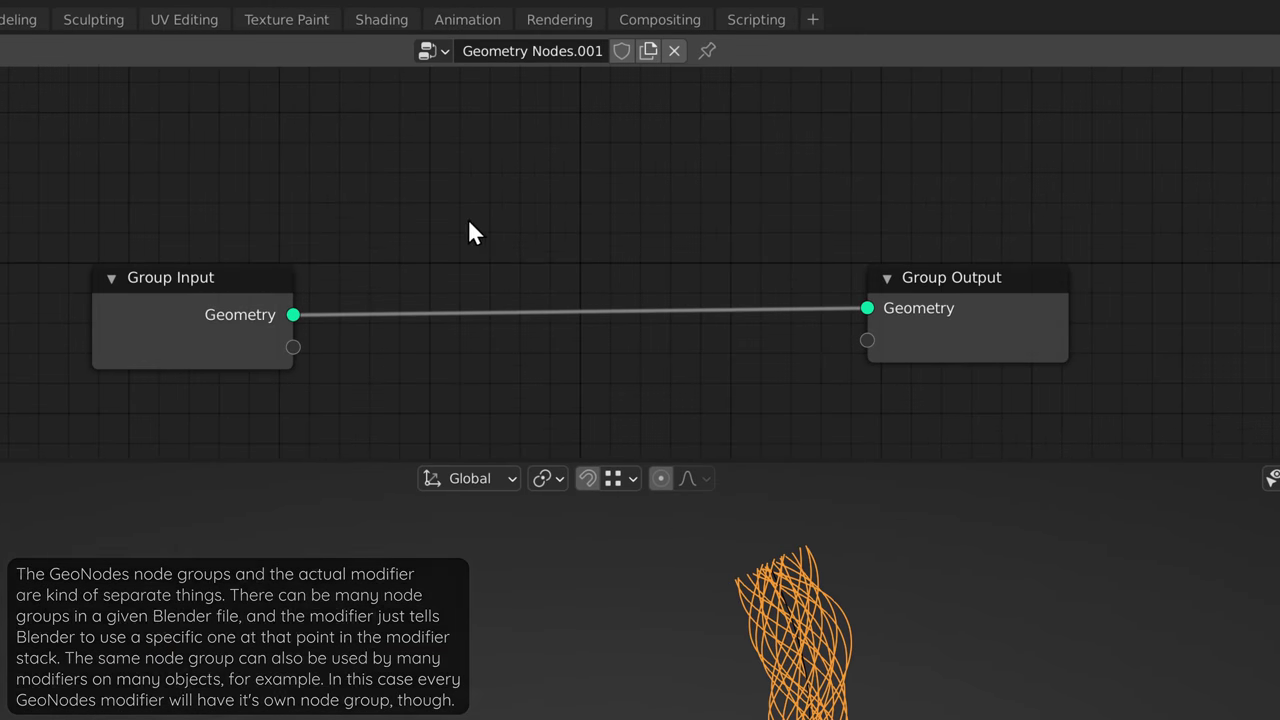
{"action": "key", "text": "shift+a"}
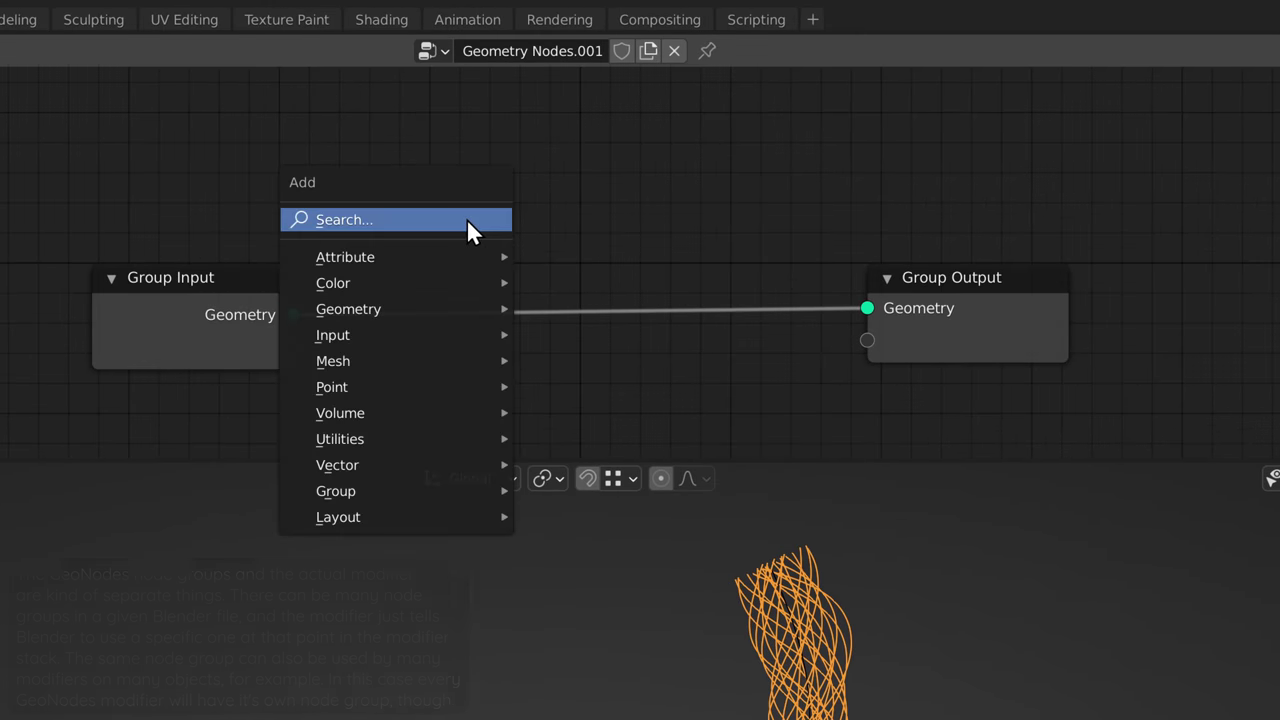
{"action": "mouse_move", "coordinate": [390, 390]}
{"action": "left_click", "coordinate": [663, 440]}
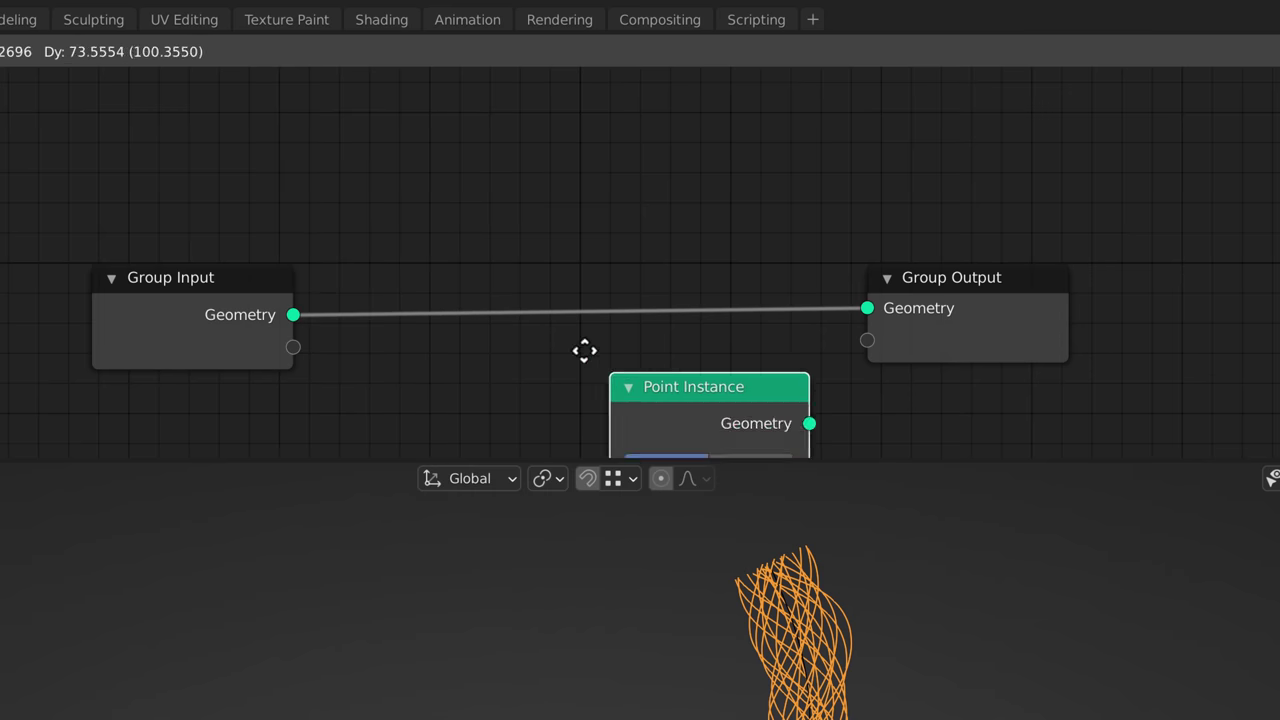
{"action": "left_click", "coordinate": [442, 205]}
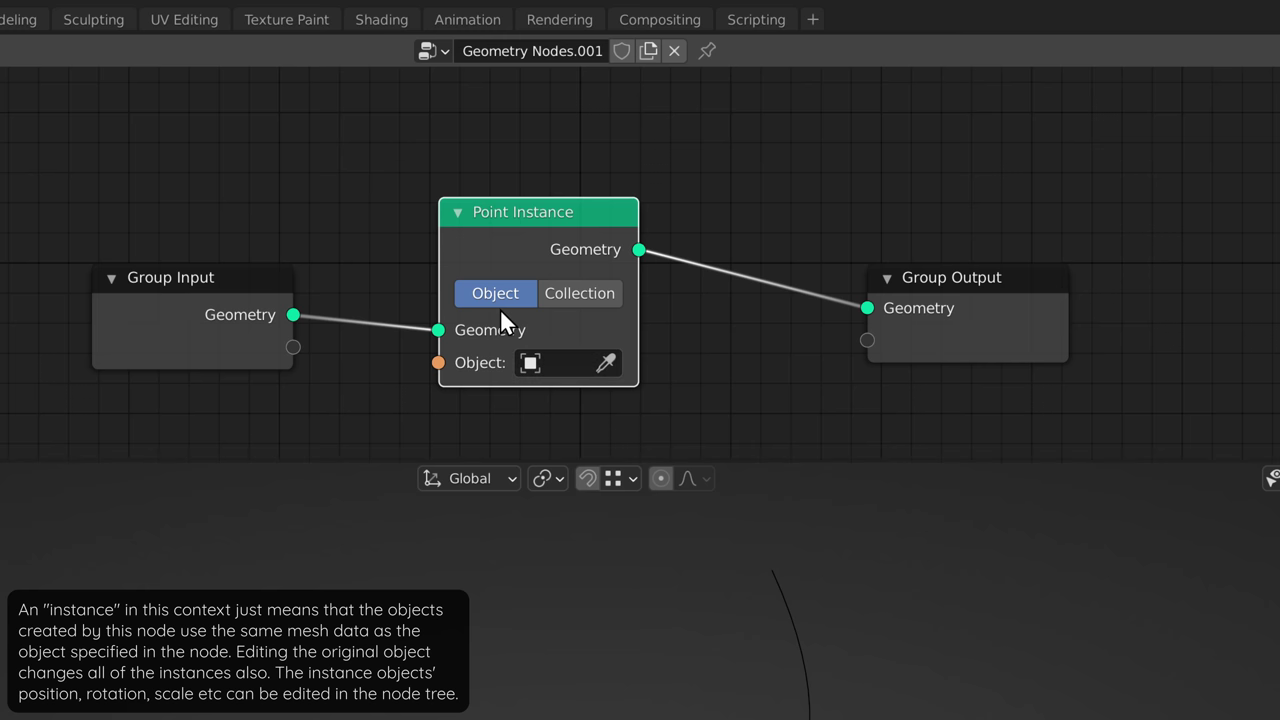
{"action": "left_click", "coordinate": [578, 358]}
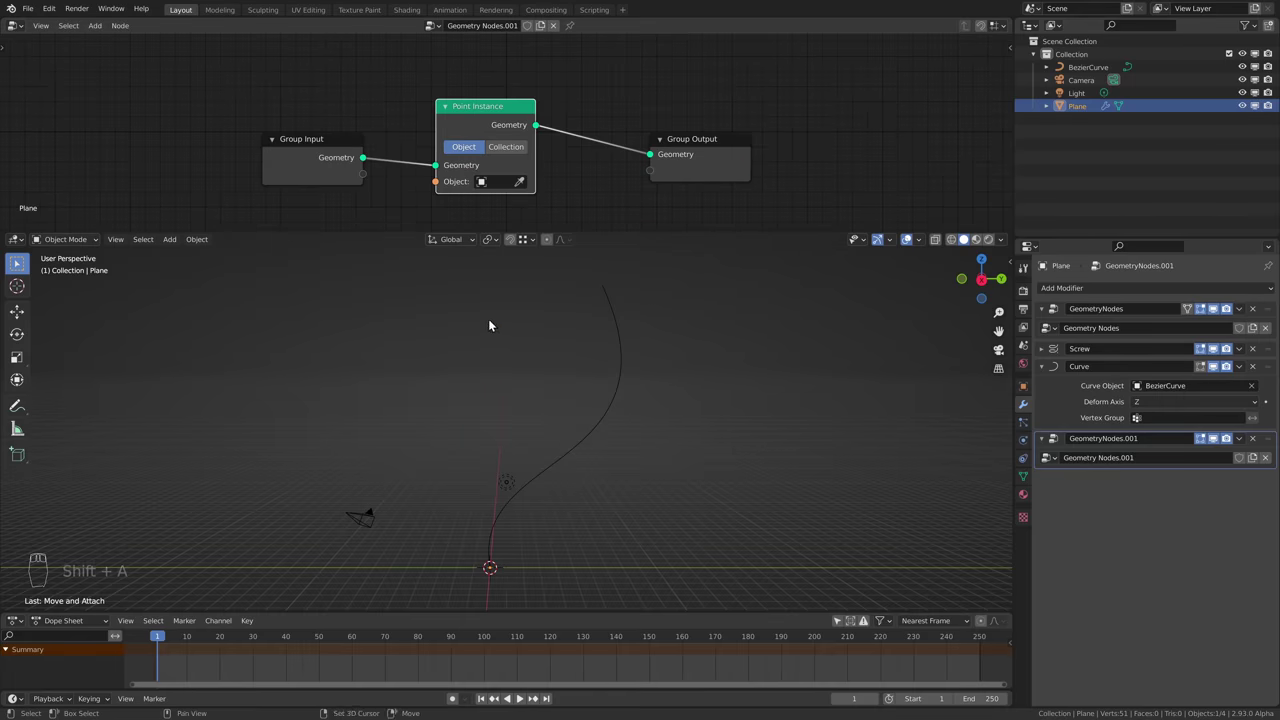
- Add a UV Sphere beside the curve base, shrink its mesh in Edit Mode, then reselect the Plane
{"action": "key", "text": "shift+a"}
{"action": "left_click", "coordinate": [556, 358]}
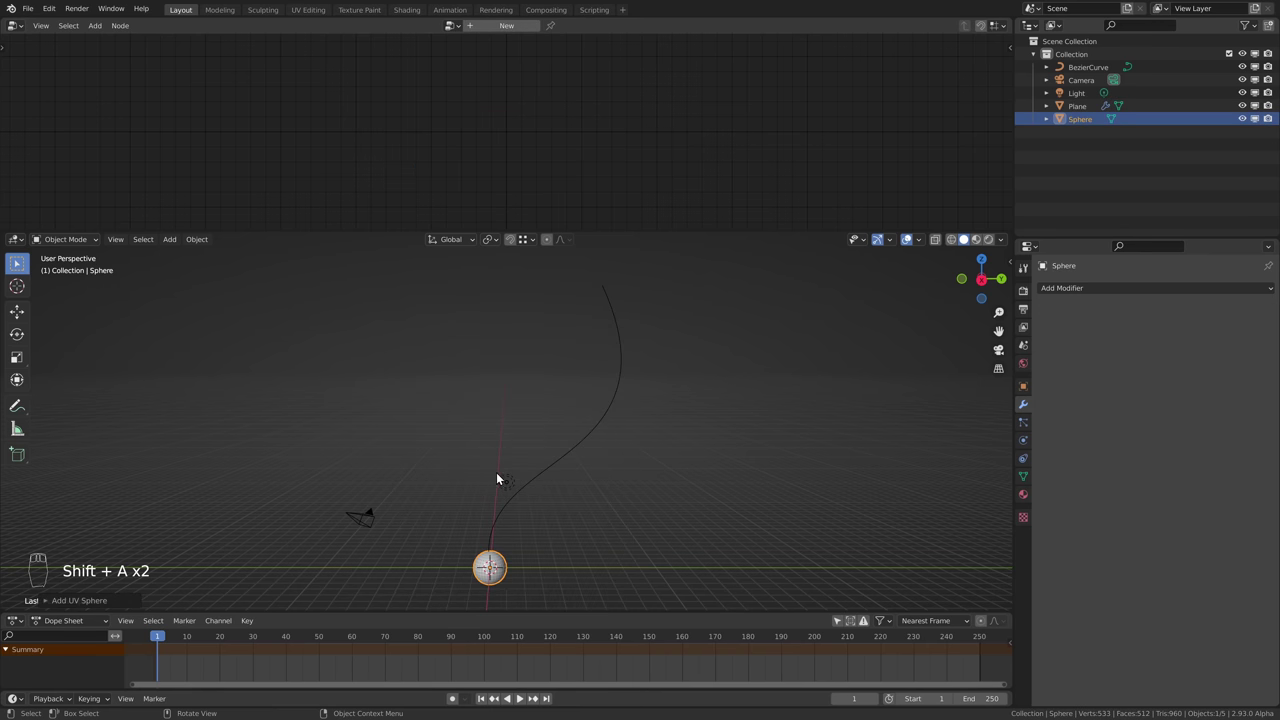
{"action": "key", "text": "g"}
{"action": "left_click", "coordinate": [562, 486]}
{"action": "key", "text": "Tab"}
{"action": "left_click", "coordinate": [669, 500]}
{"action": "key", "text": "s"}
{"action": "key", "text": "s"}
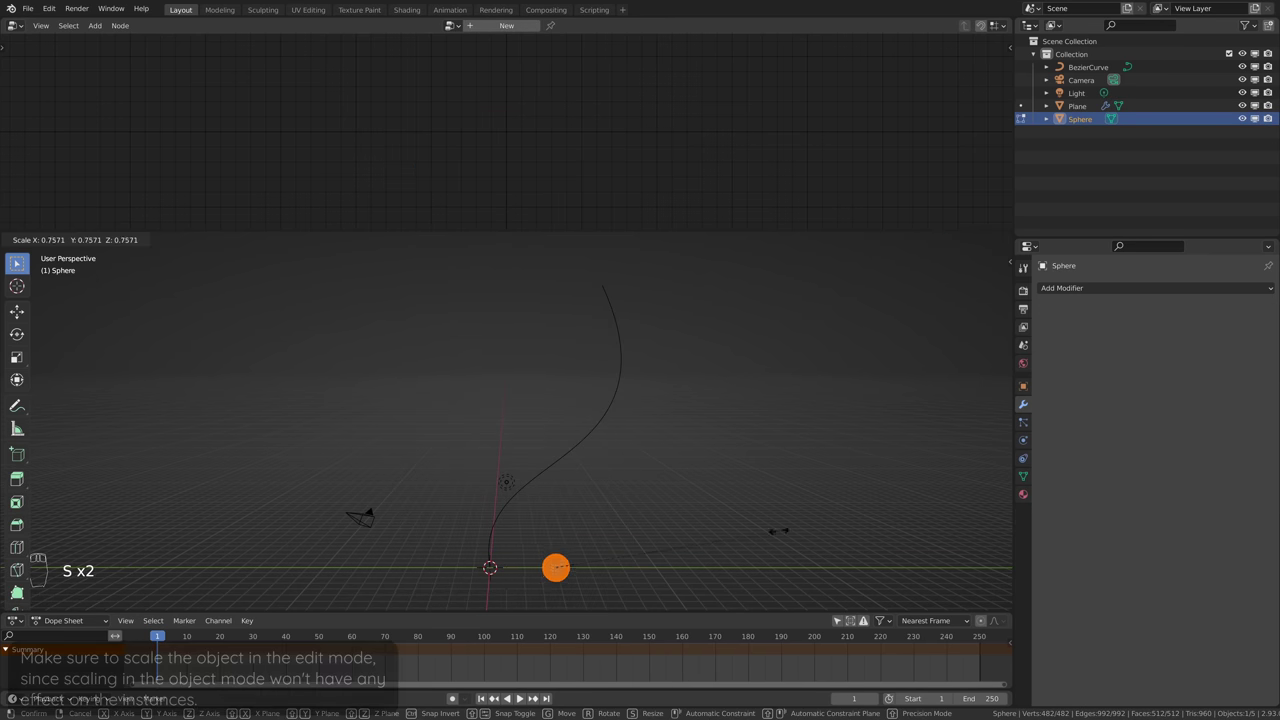
{"action": "left_click", "coordinate": [619, 553]}
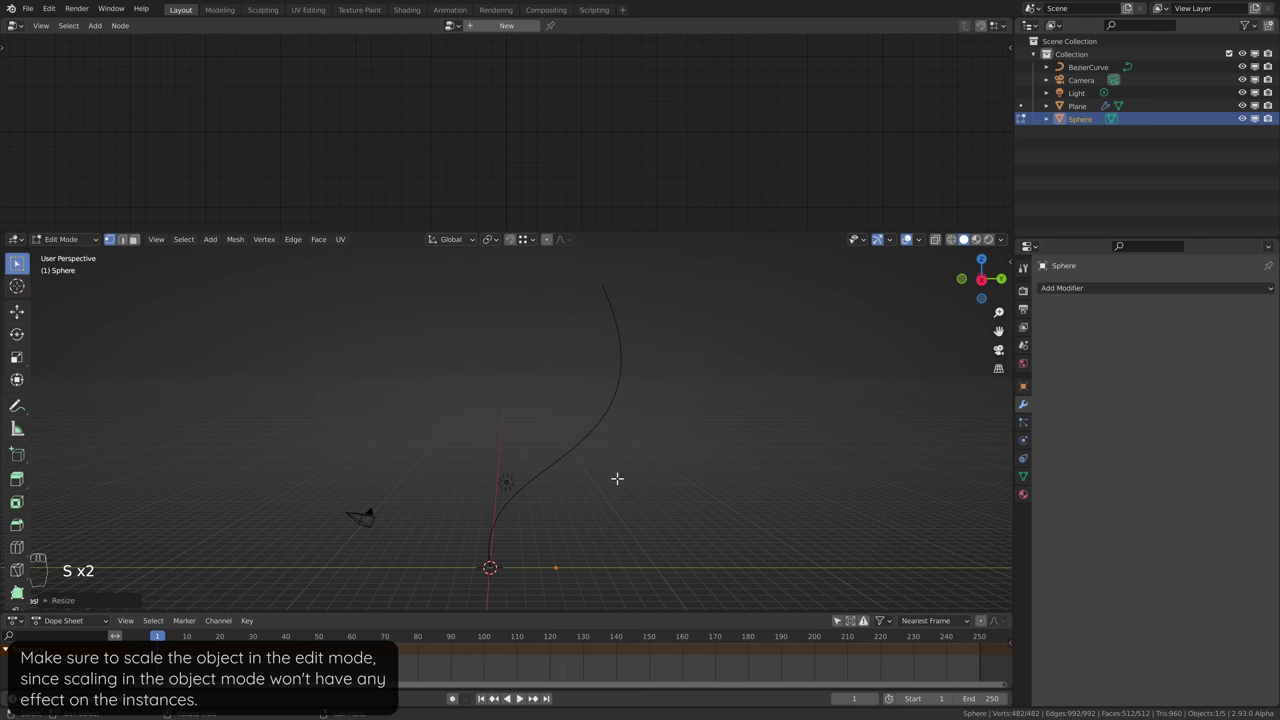
{"action": "key", "text": "Tab"}
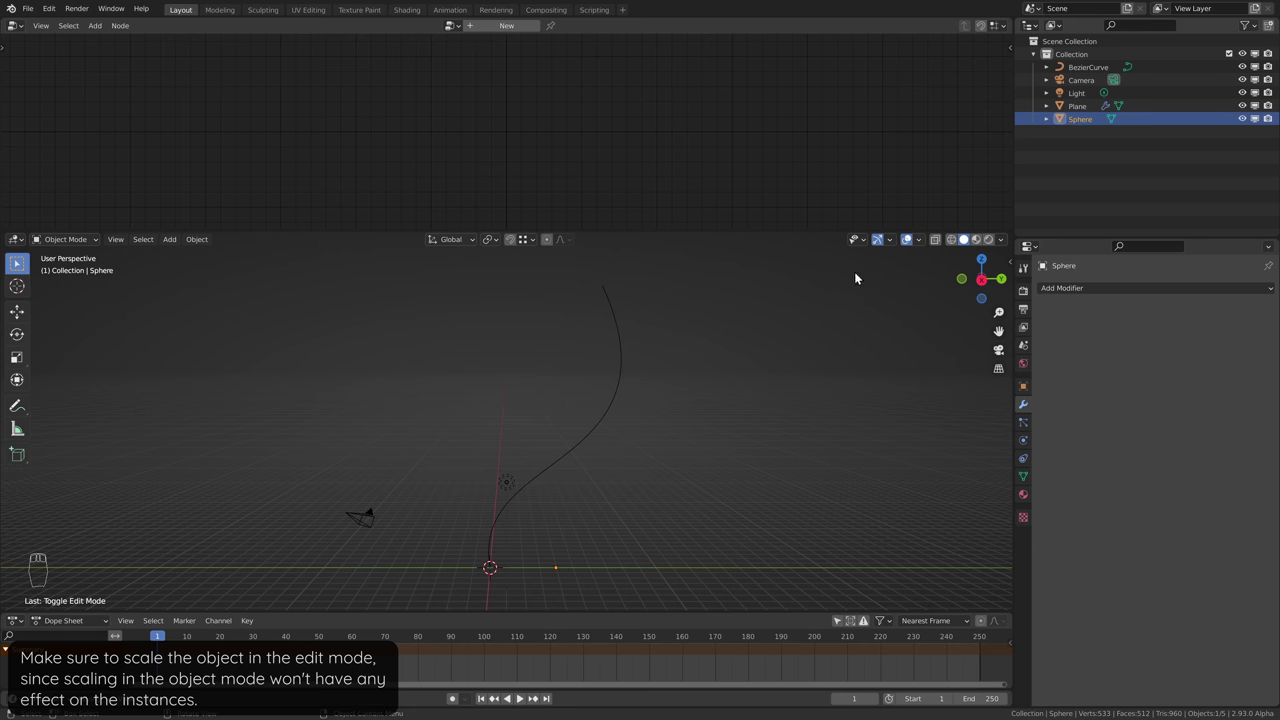
{"action": "left_click", "coordinate": [1080, 109]}
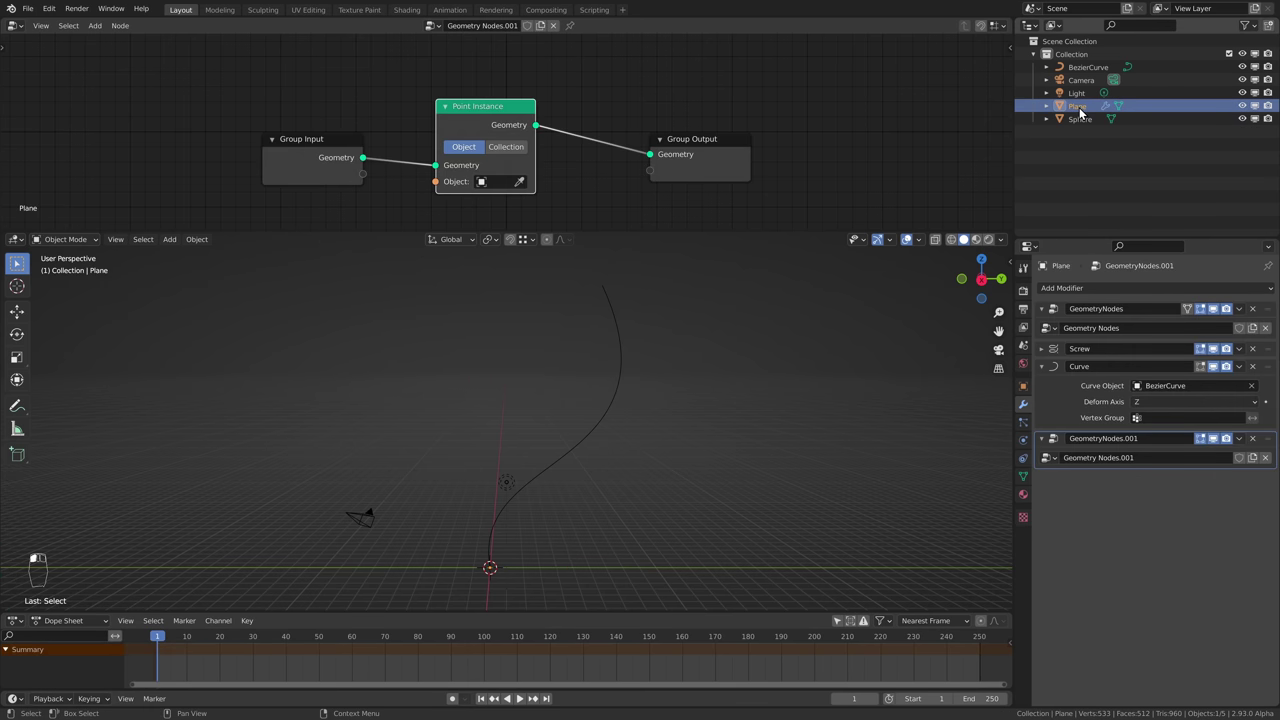
- Set the Point Instance object to Sphere and orbit to inspect the twisted rope strands
{"action": "left_click", "coordinate": [496, 184]}
{"action": "left_click", "coordinate": [506, 264]}
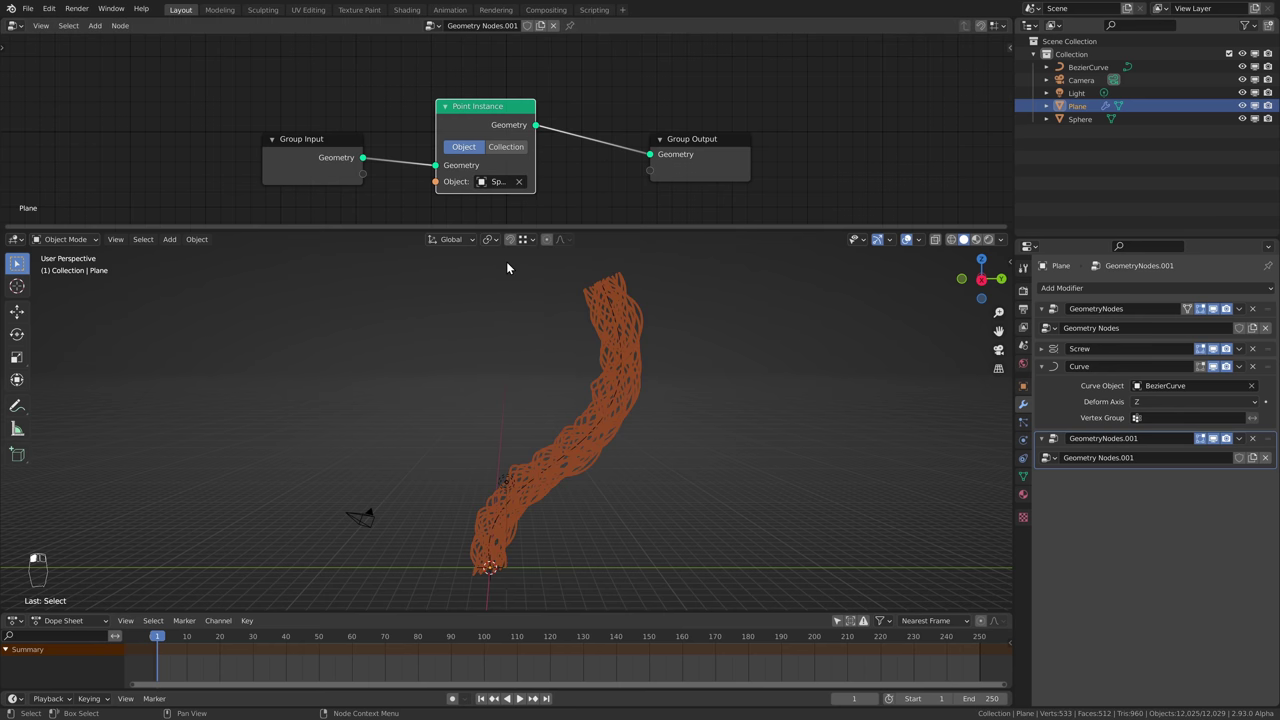
{"action": "left_click", "coordinate": [507, 260]}
{"action": "scroll", "coordinate": [656, 423], "scroll_direction": "up", "scroll_amount": 4}
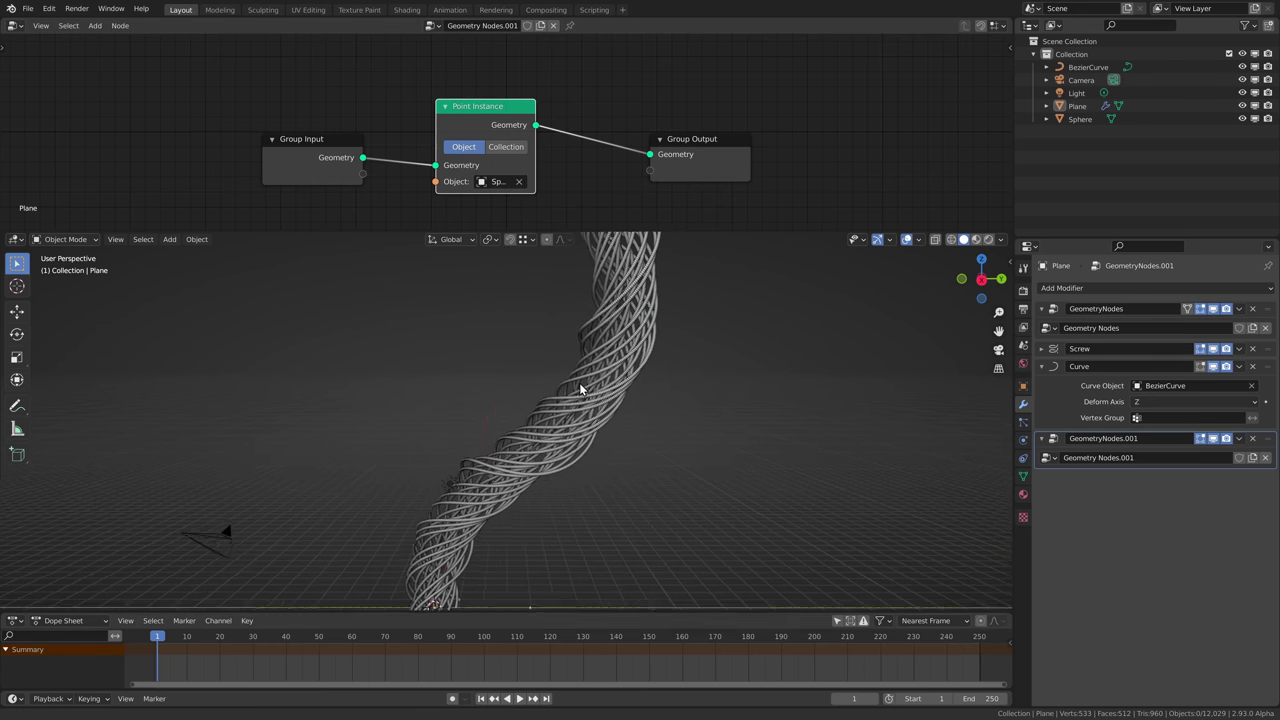
{"action": "middle_click_drag", "start_coordinate": [579, 382], "coordinate": [591, 388]}
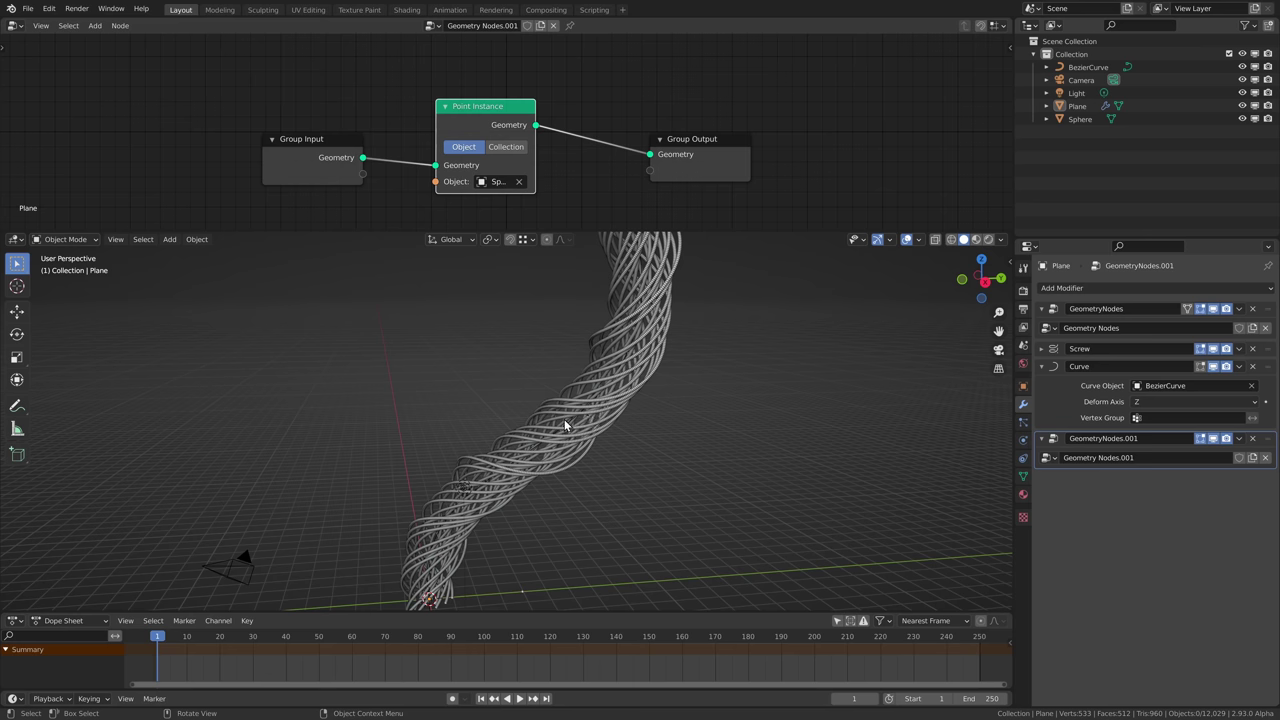
{"action": "middle_click_drag", "start_coordinate": [561, 383], "coordinate": [417, 422]}
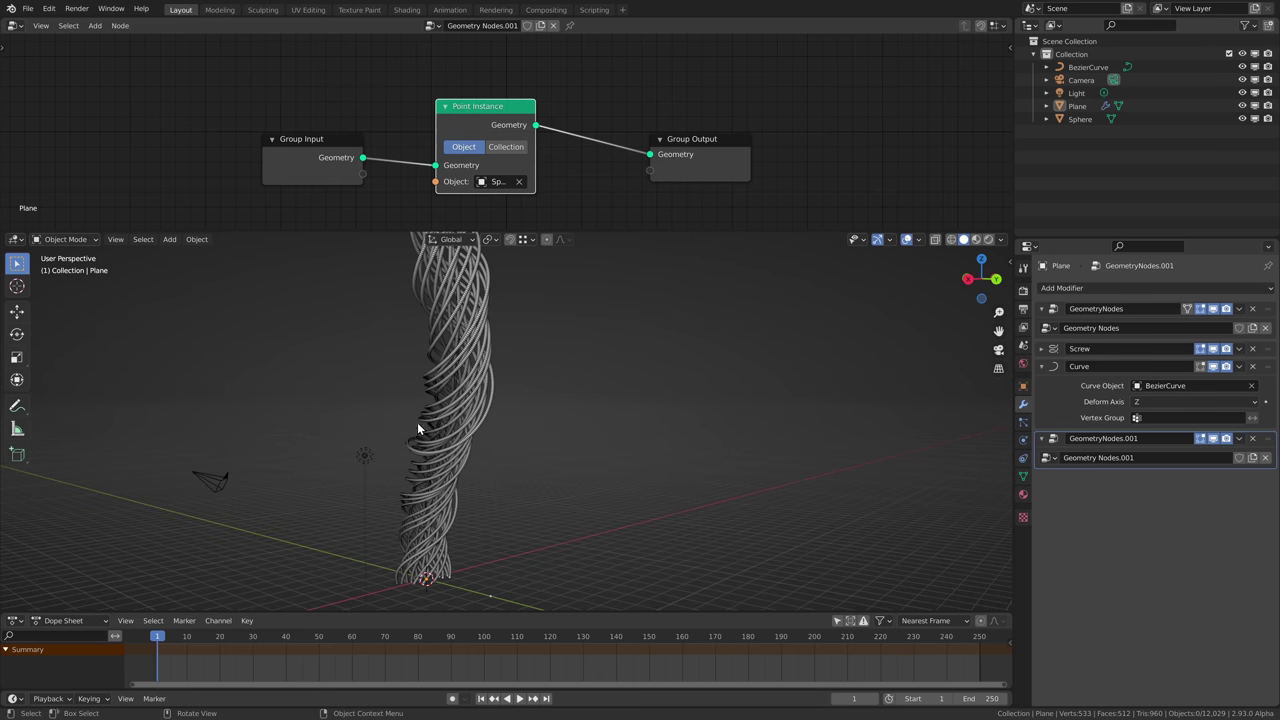
{"action": "middle_click_drag", "start_coordinate": [488, 395], "coordinate": [583, 385]}
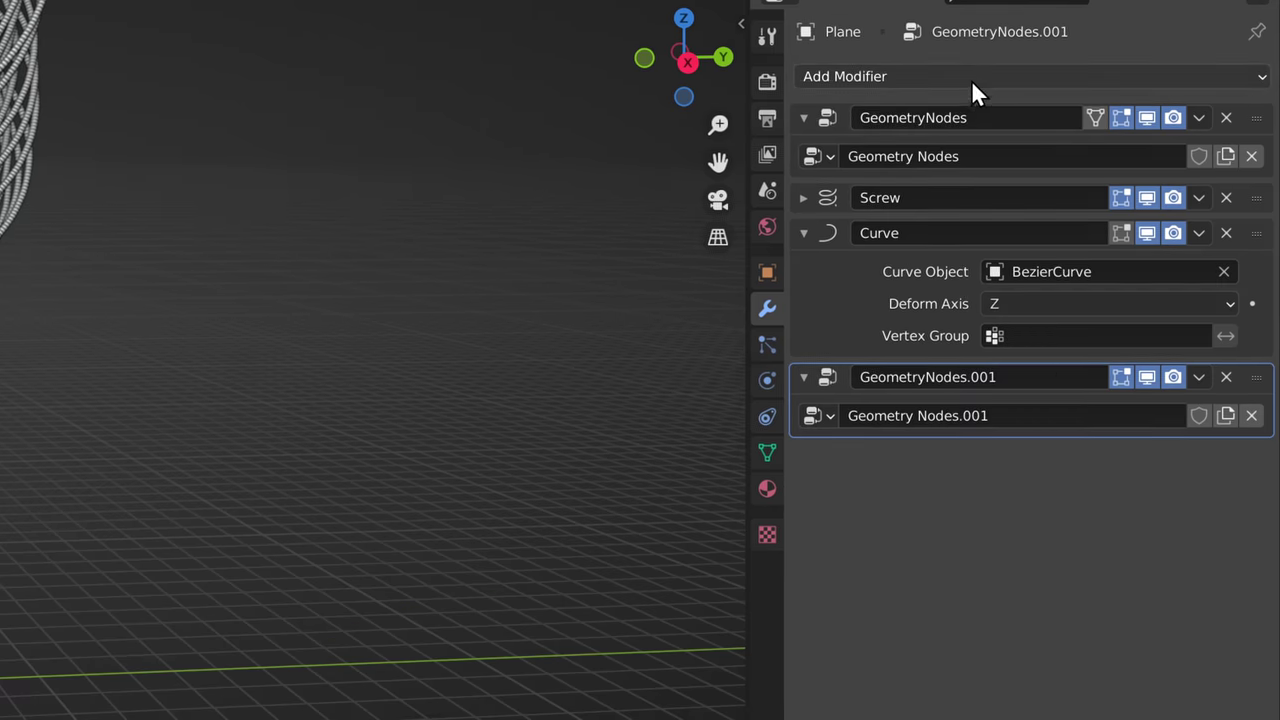
{"action": "left_click", "coordinate": [971, 80]}
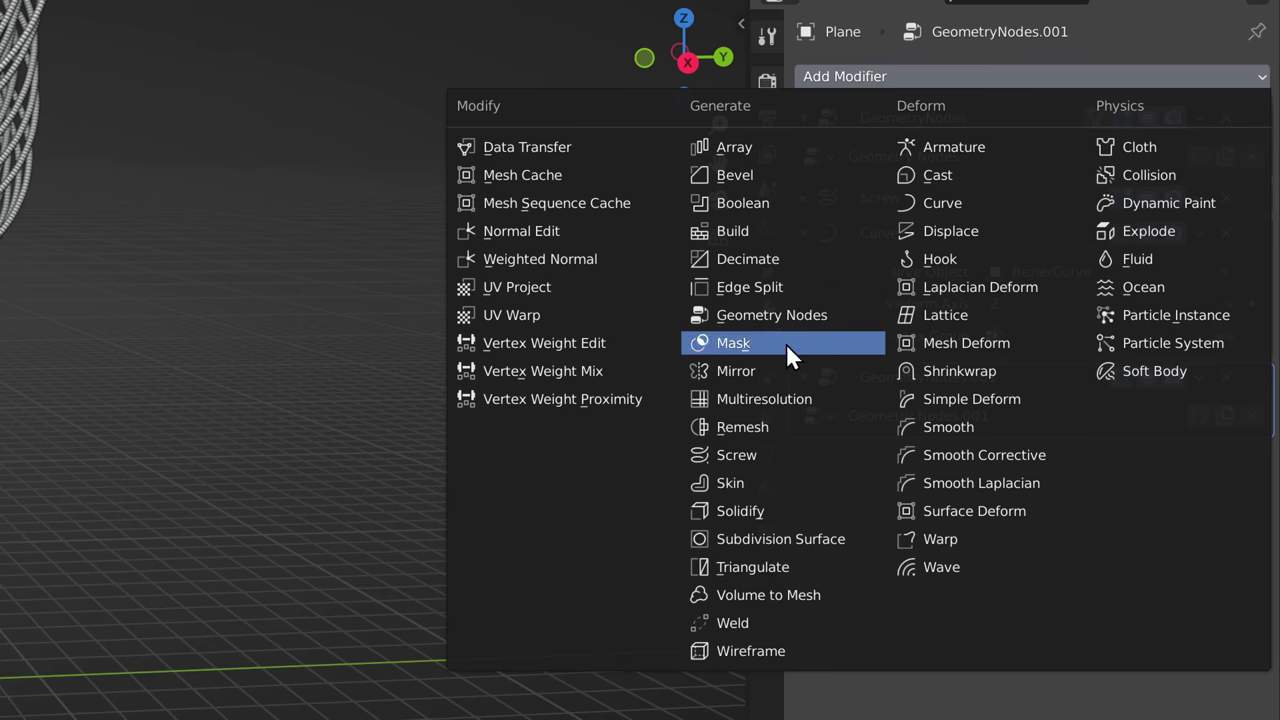
- Add GeometryNodes.002 between Screw and Curve, then disable Curve in the viewport so the rope straightens
{"action": "left_click", "coordinate": [786, 317]}
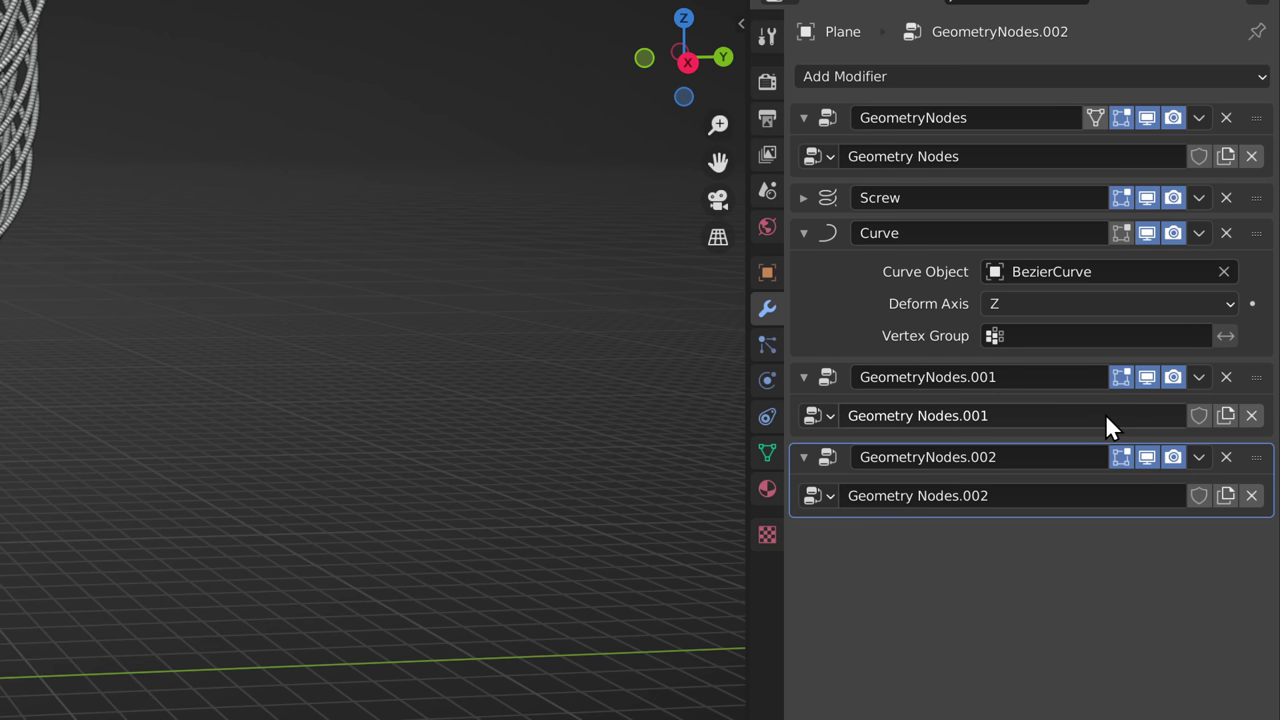
{"action": "left_click_drag", "start_coordinate": [1258, 459], "coordinate": [1210, 234]}
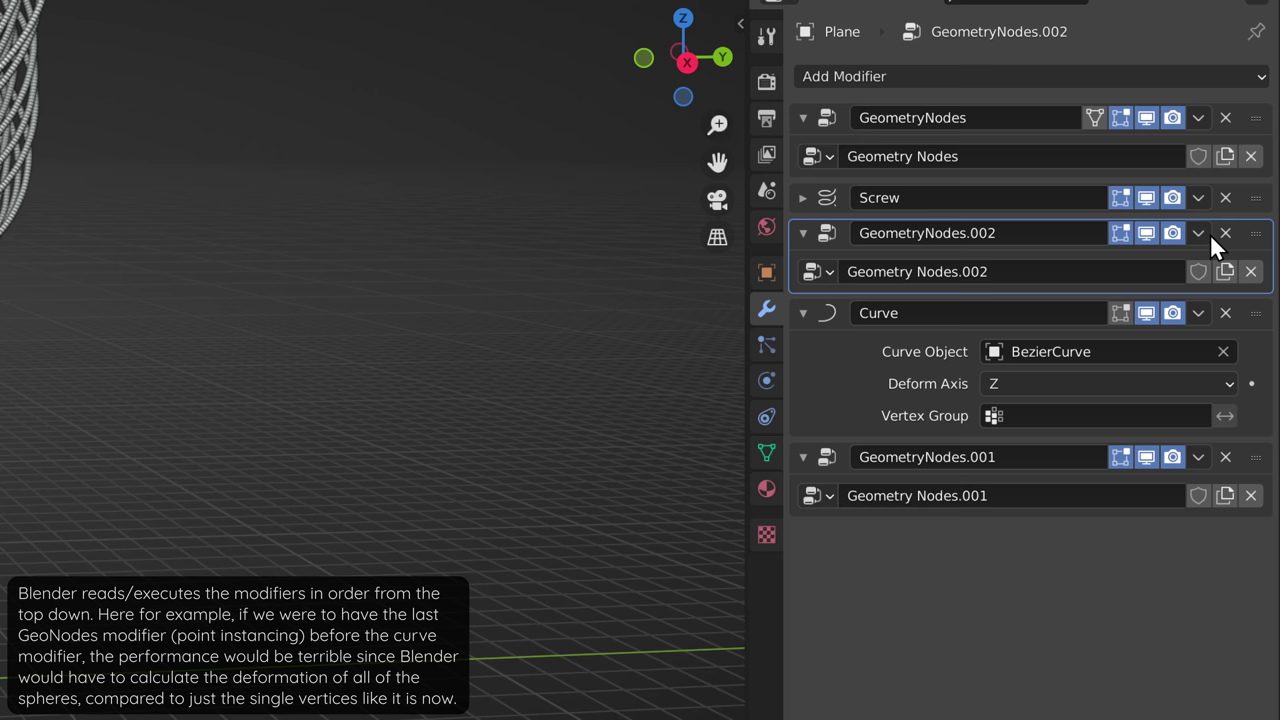
{"action": "left_click", "coordinate": [1145, 313]}
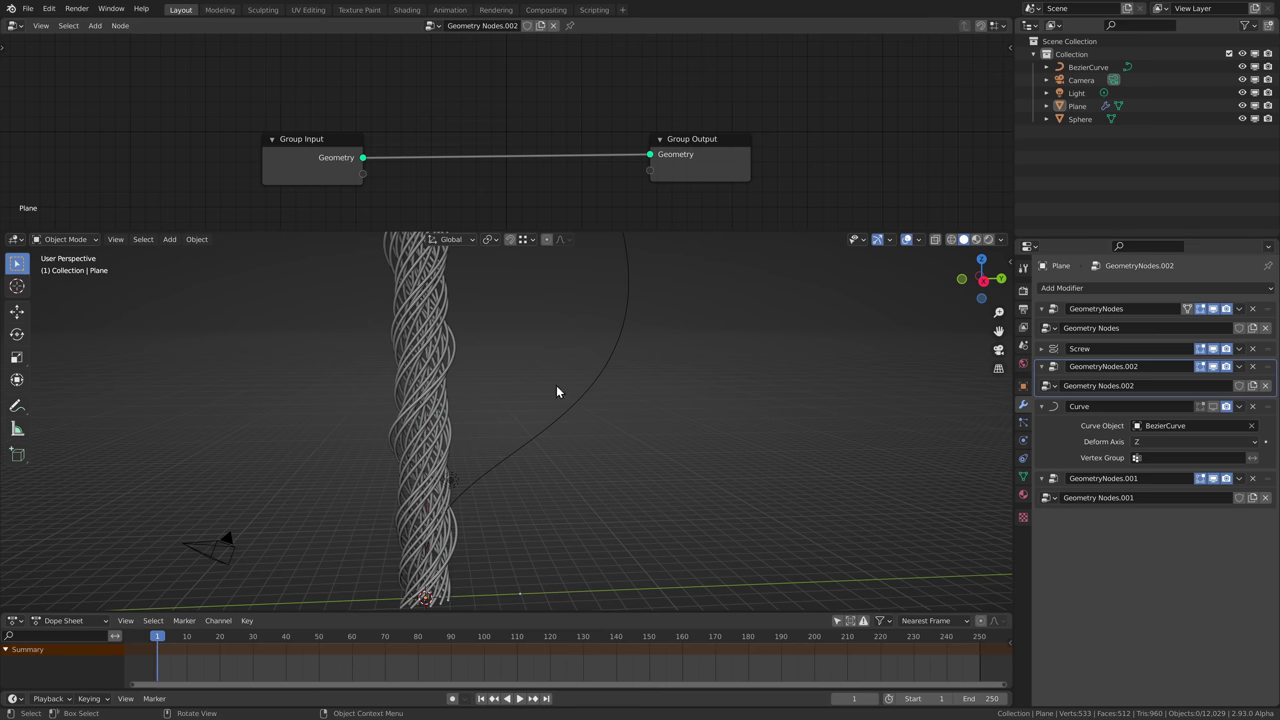
{"action": "scroll", "coordinate": [555, 386], "scroll_direction": "down", "scroll_amount": 2}
{"action": "middle_click_drag", "start_coordinate": [555, 386], "coordinate": [528, 549]}
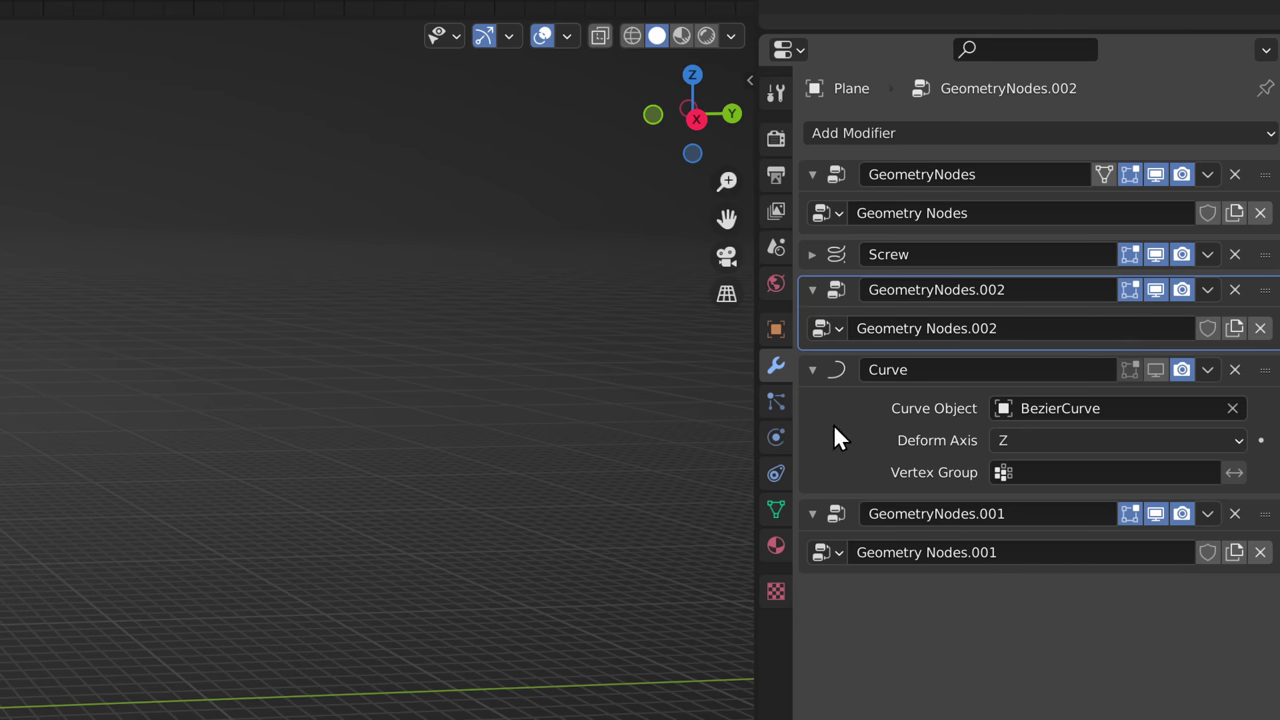
{"action": "left_click", "coordinate": [826, 368]}
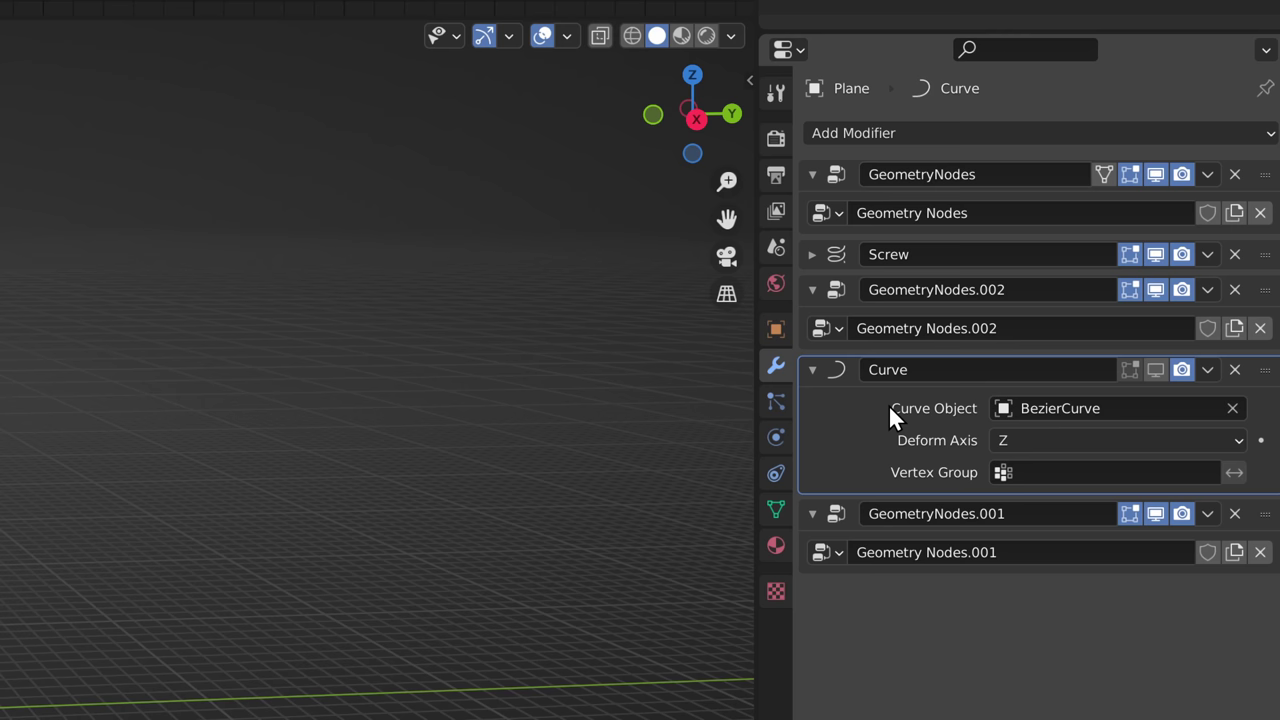
- Name the node groups 'distributing points', 'instancing points' and 'scale controller'
{"action": "left_click", "coordinate": [902, 213]}
{"action": "type", "text": "distrib"}
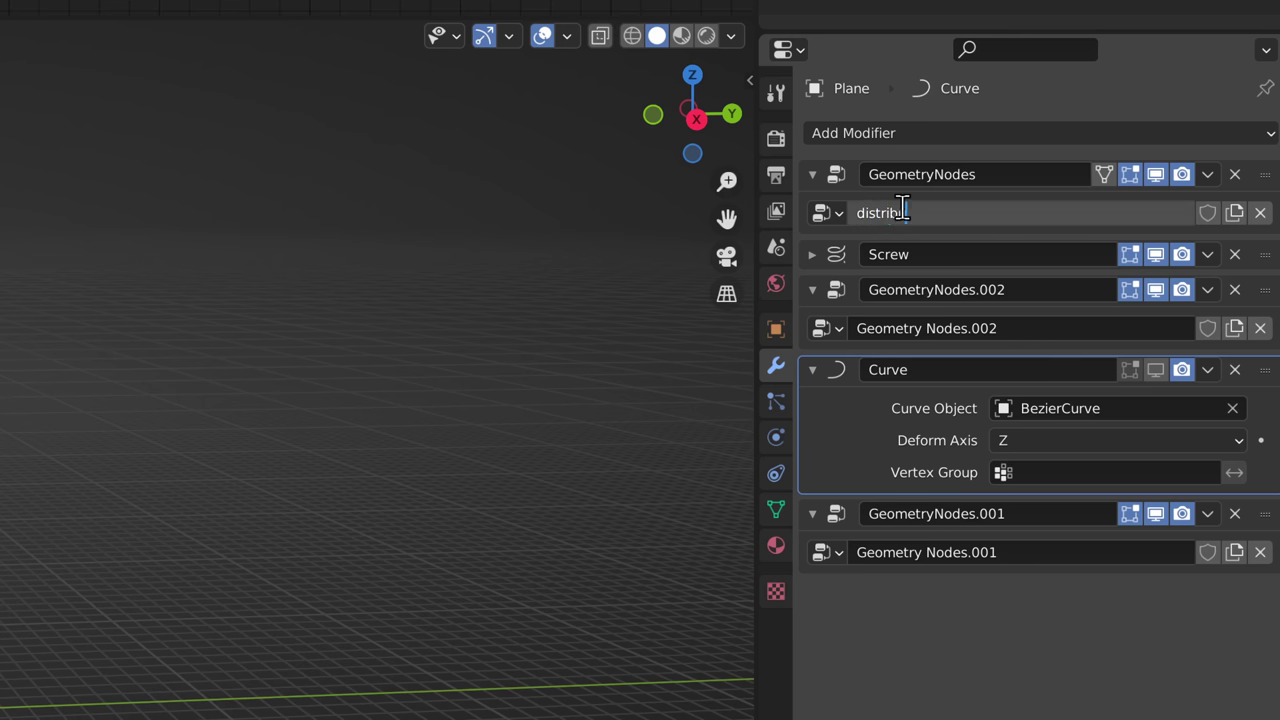
{"action": "type", "text": "uting points"}
{"action": "key", "text": "Return"}
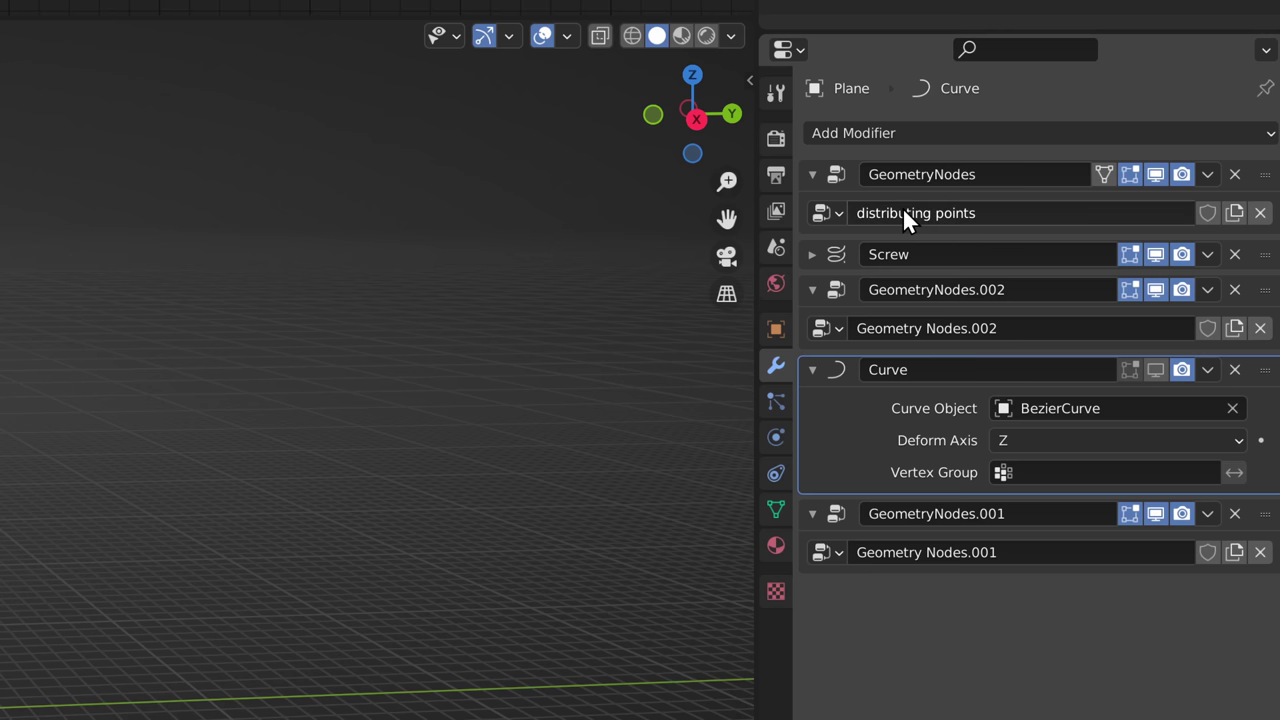
{"action": "left_click", "coordinate": [944, 552]}
{"action": "type", "text": "instancing points"}
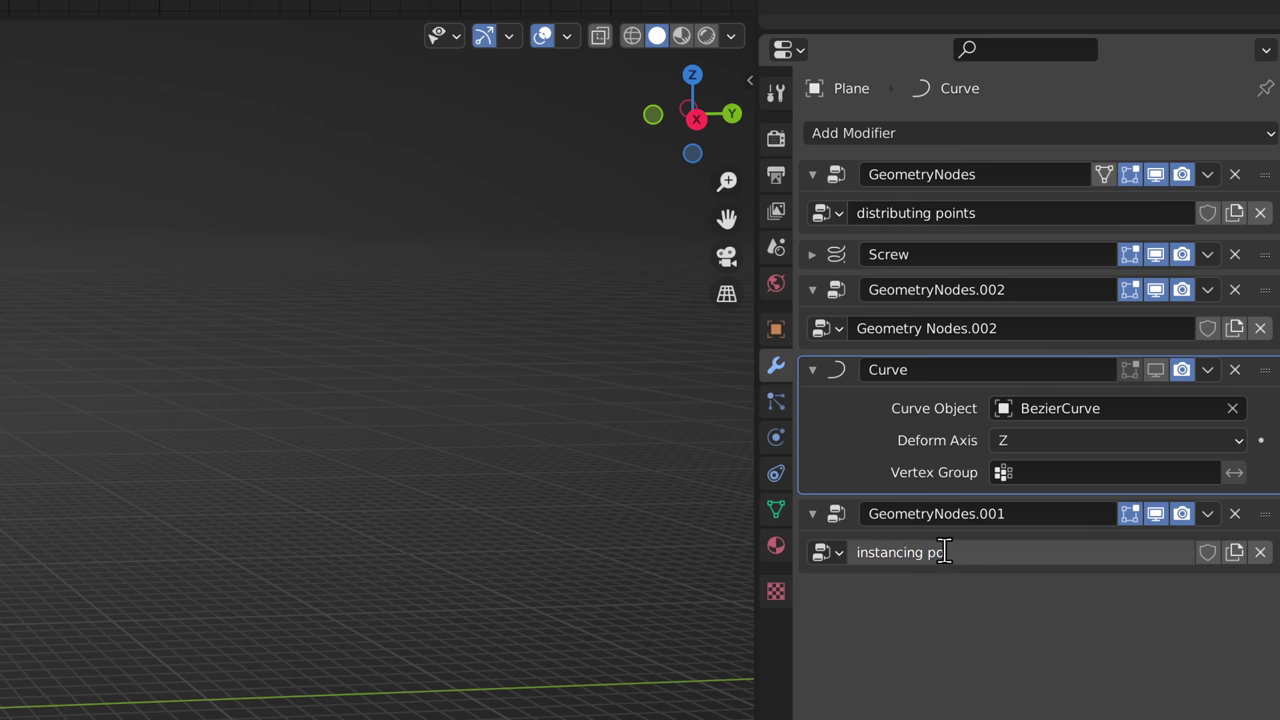
{"action": "key", "text": "Return"}
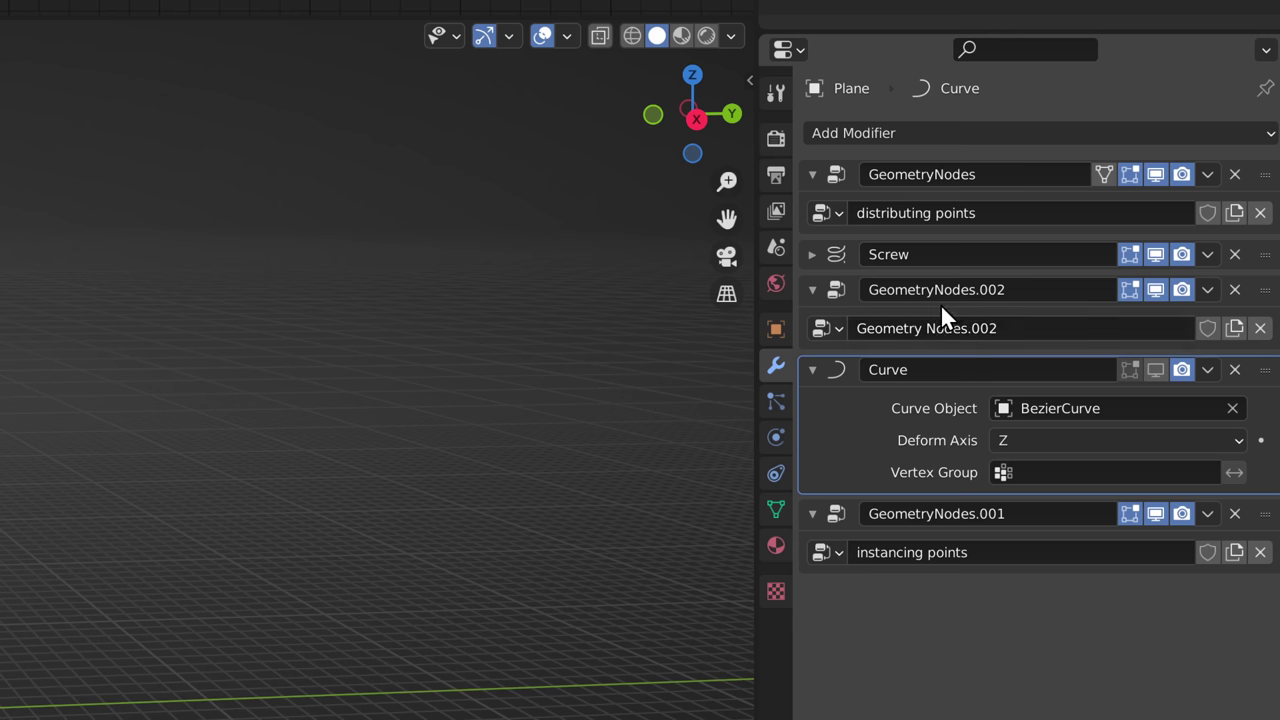
{"action": "left_click", "coordinate": [919, 328]}
{"action": "type", "text": "scale controller"}
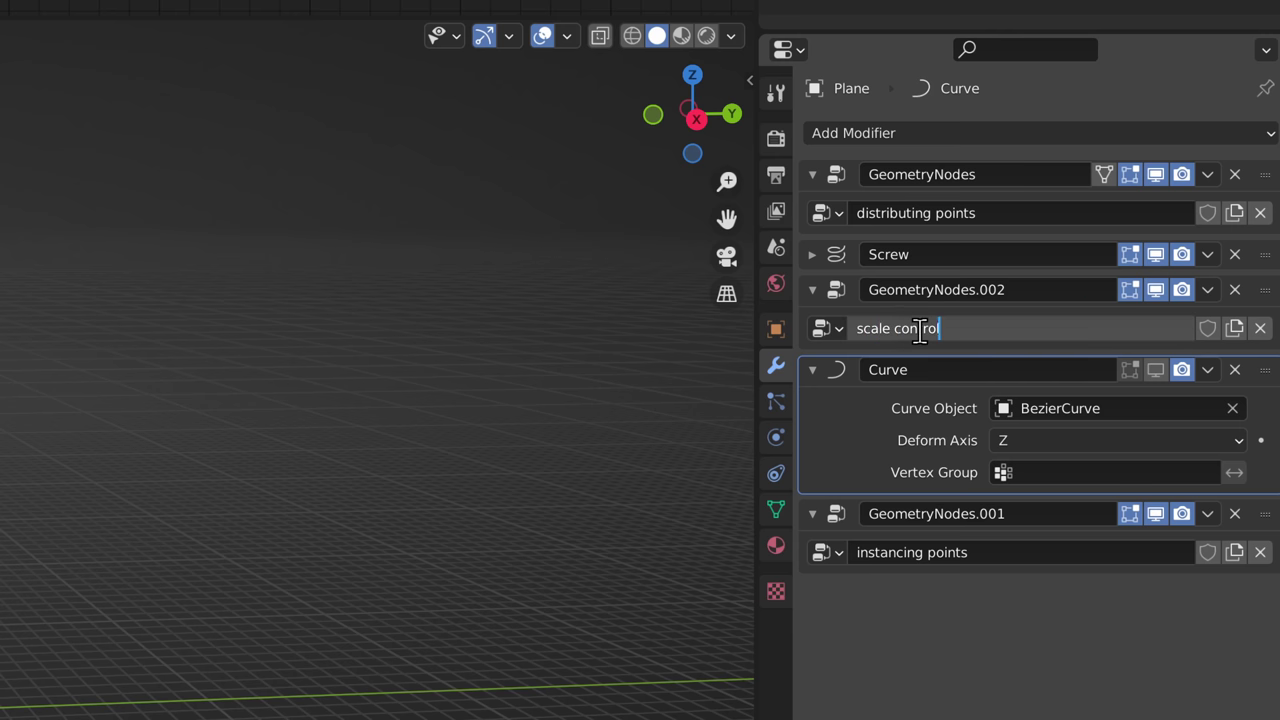
{"action": "key", "text": "Return"}
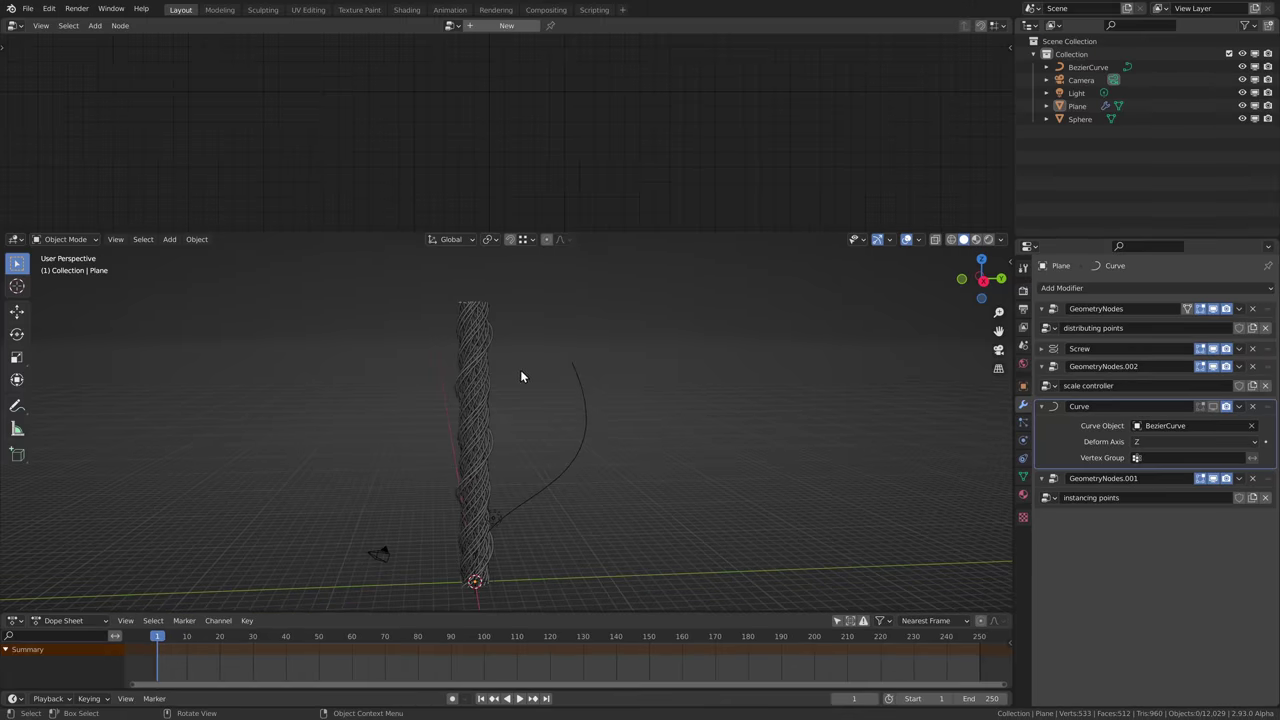
- Add a Sphere empty and rename it 'scale controller'
{"action": "key", "text": "shift+a"}
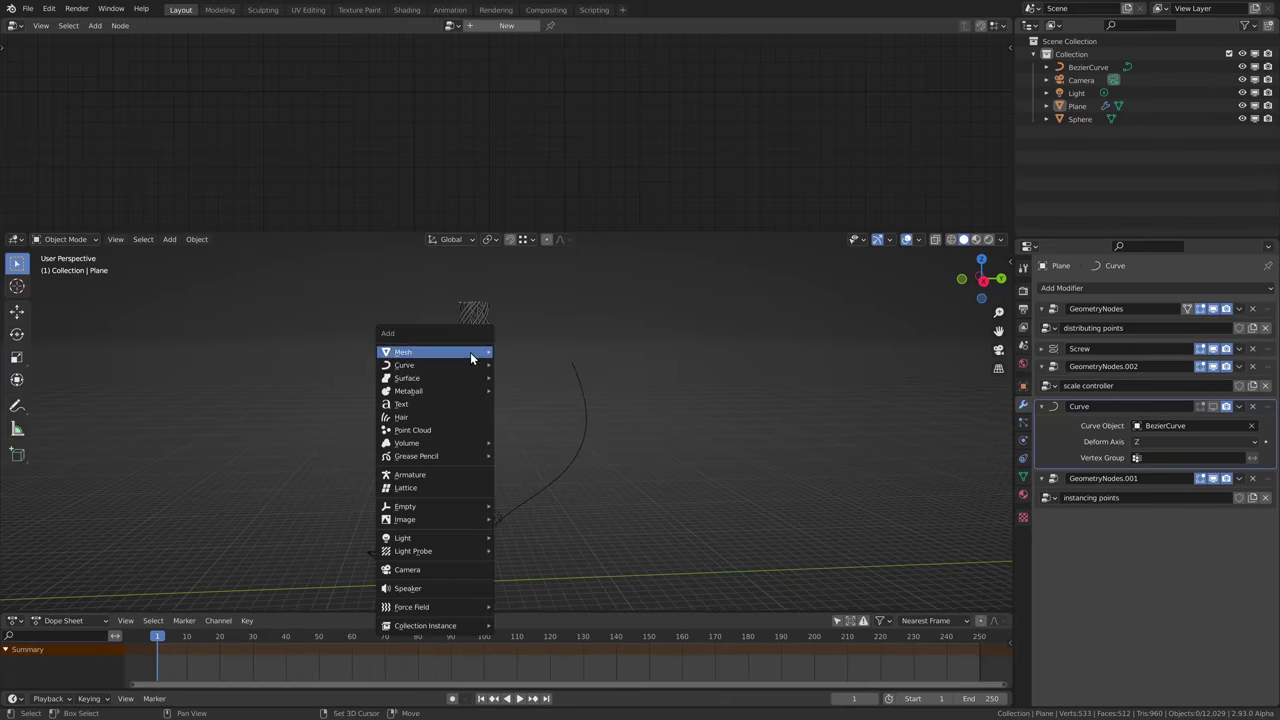
{"action": "mouse_move", "coordinate": [446, 506]}
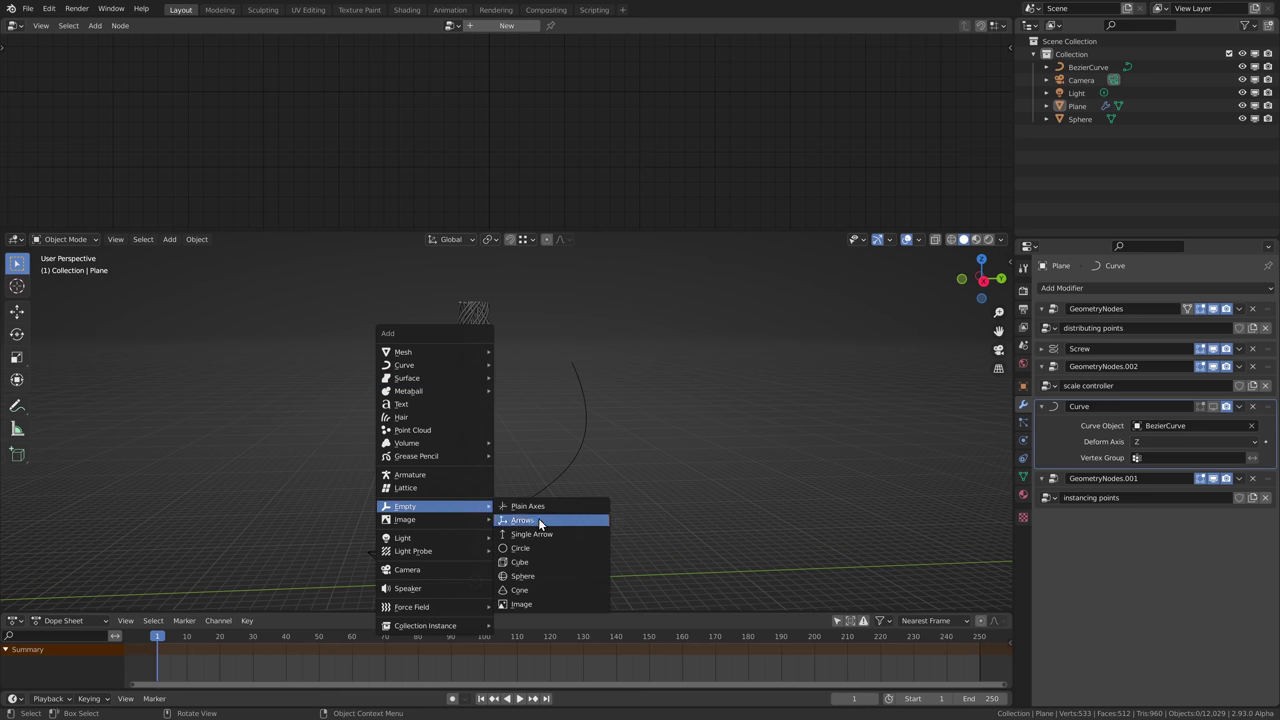
{"action": "left_click", "coordinate": [539, 576]}
{"action": "left_click", "coordinate": [1088, 288]}
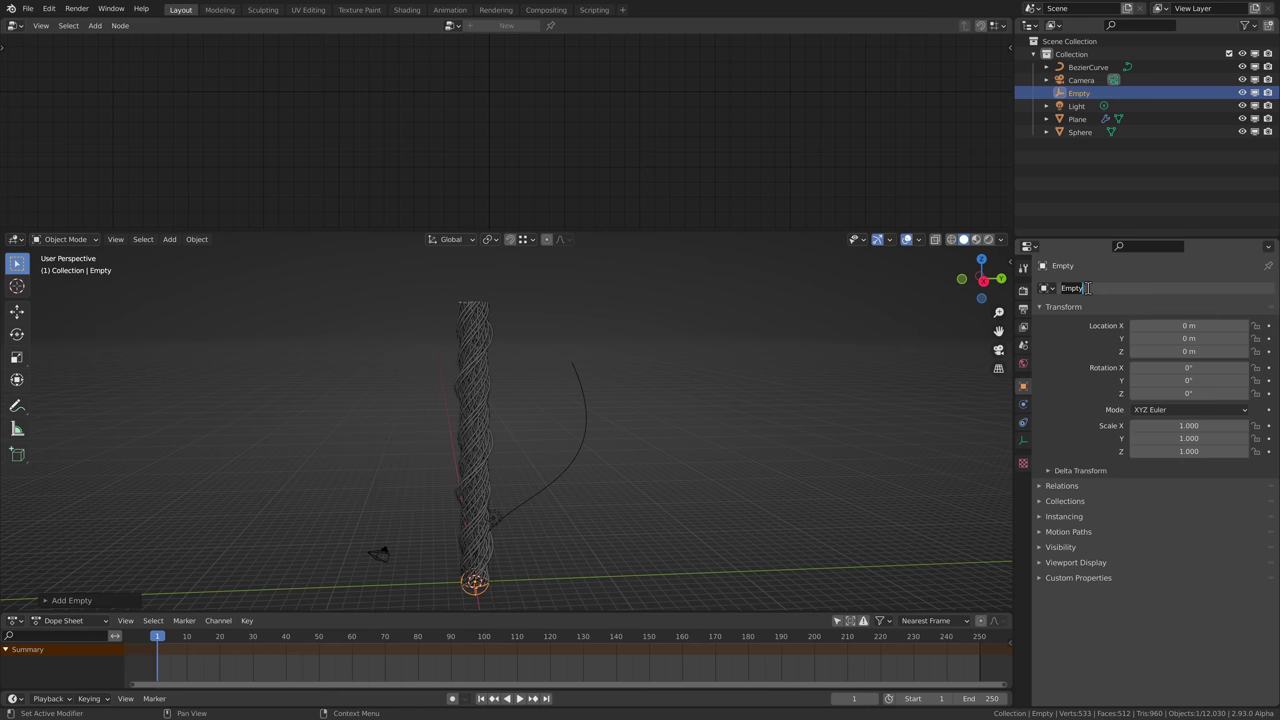
{"action": "type", "text": "scale controller"}
{"action": "key", "text": "Return"}
- Reselect the Plane strands object and show its modifier stack
{"action": "middle_click_drag", "start_coordinate": [450, 530], "coordinate": [471, 366]}
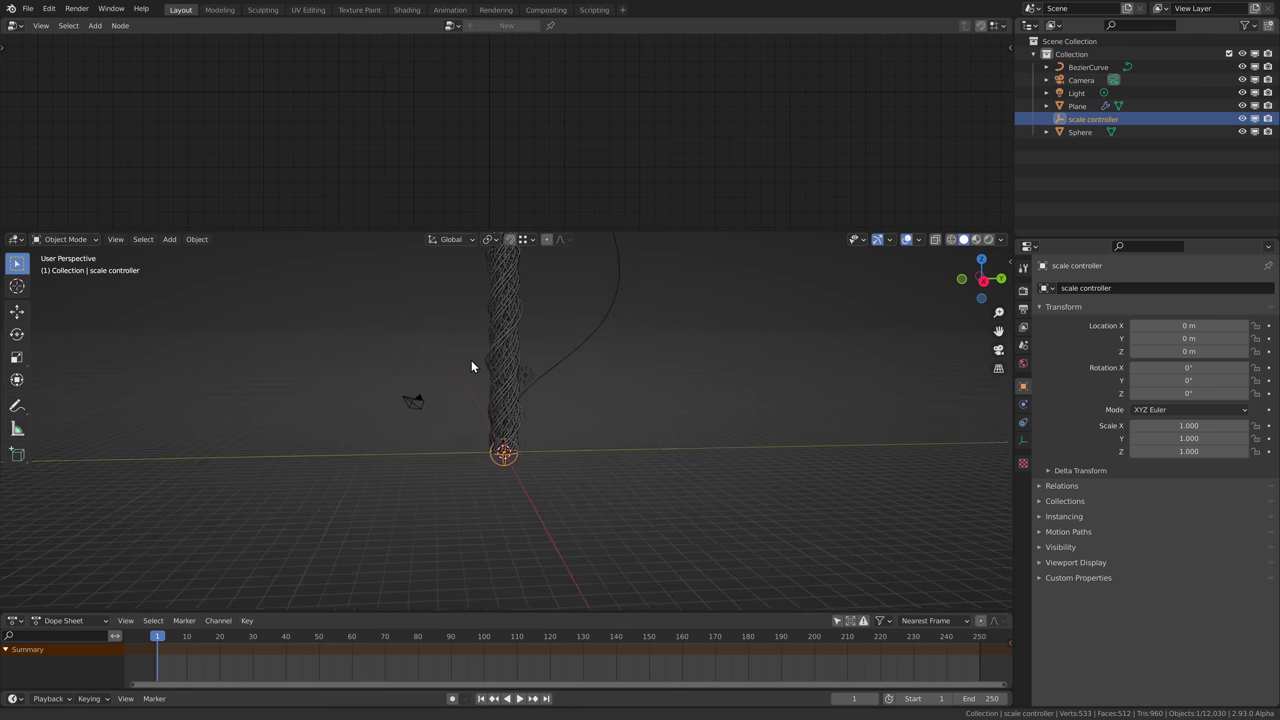
{"action": "scroll", "coordinate": [470, 367], "scroll_direction": "up", "scroll_amount": 6}
{"action": "left_click", "coordinate": [528, 366]}
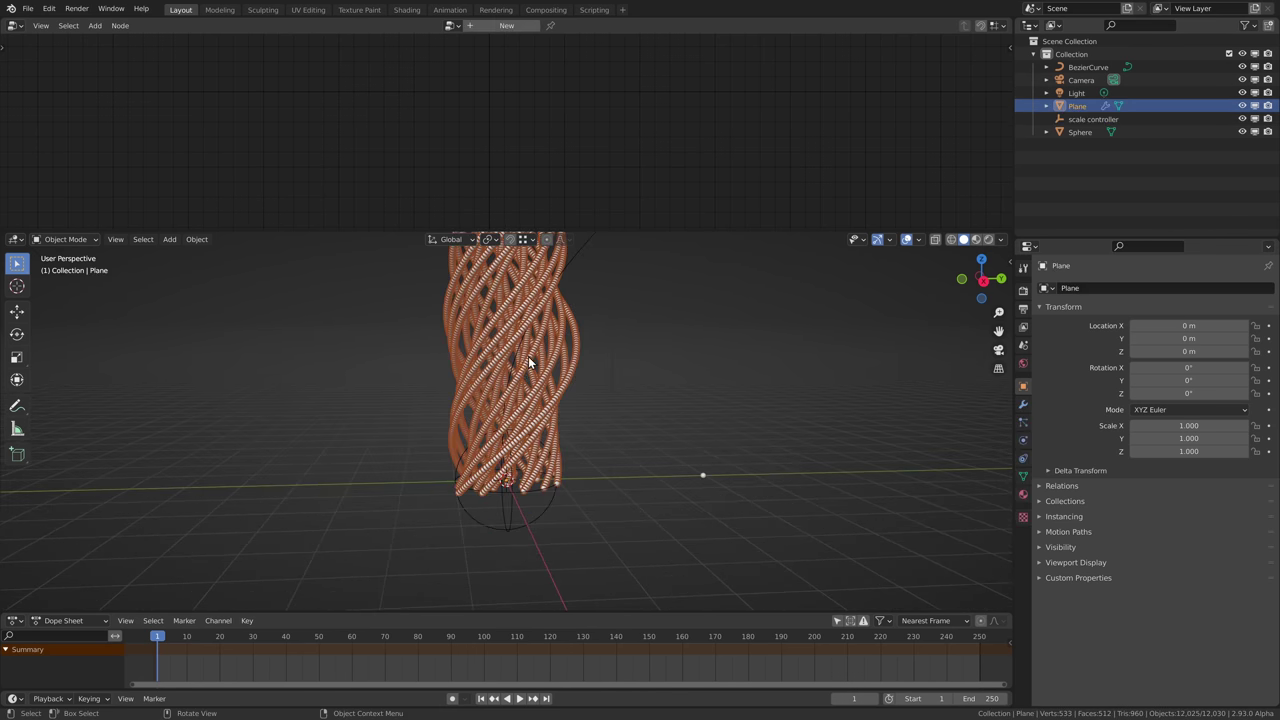
{"action": "left_click", "coordinate": [515, 497]}
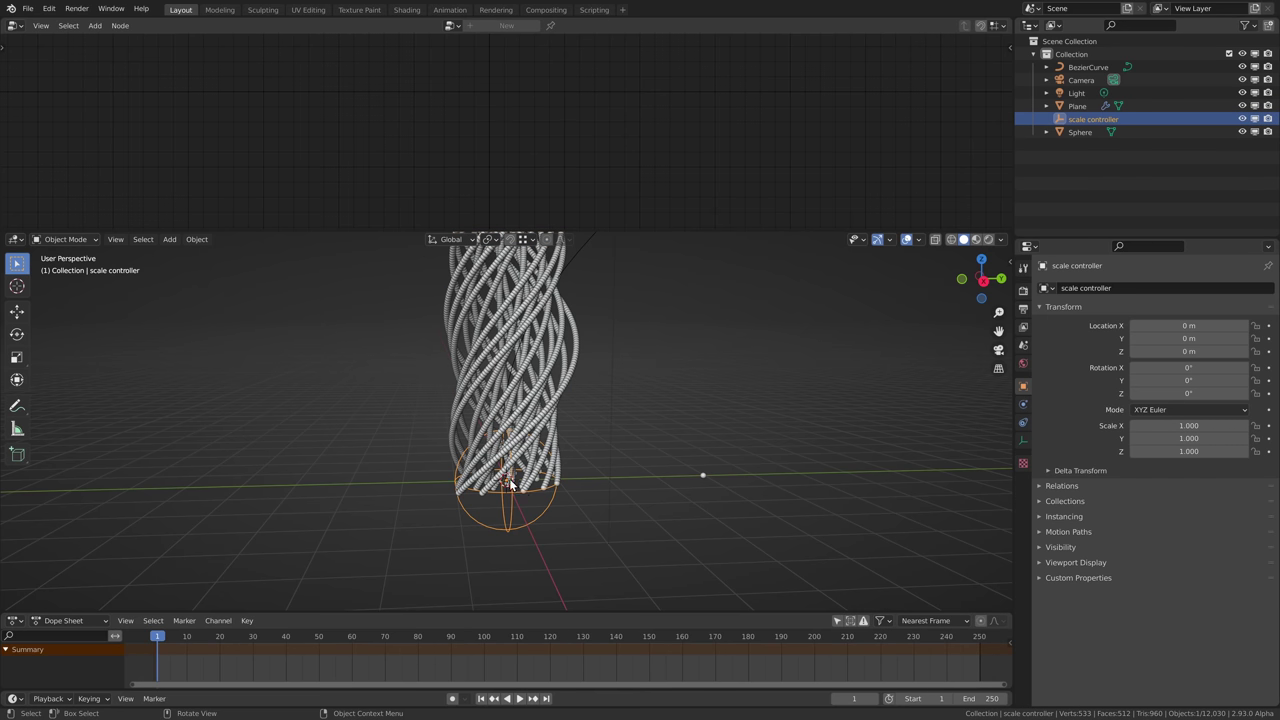
{"action": "left_click", "coordinate": [540, 388]}
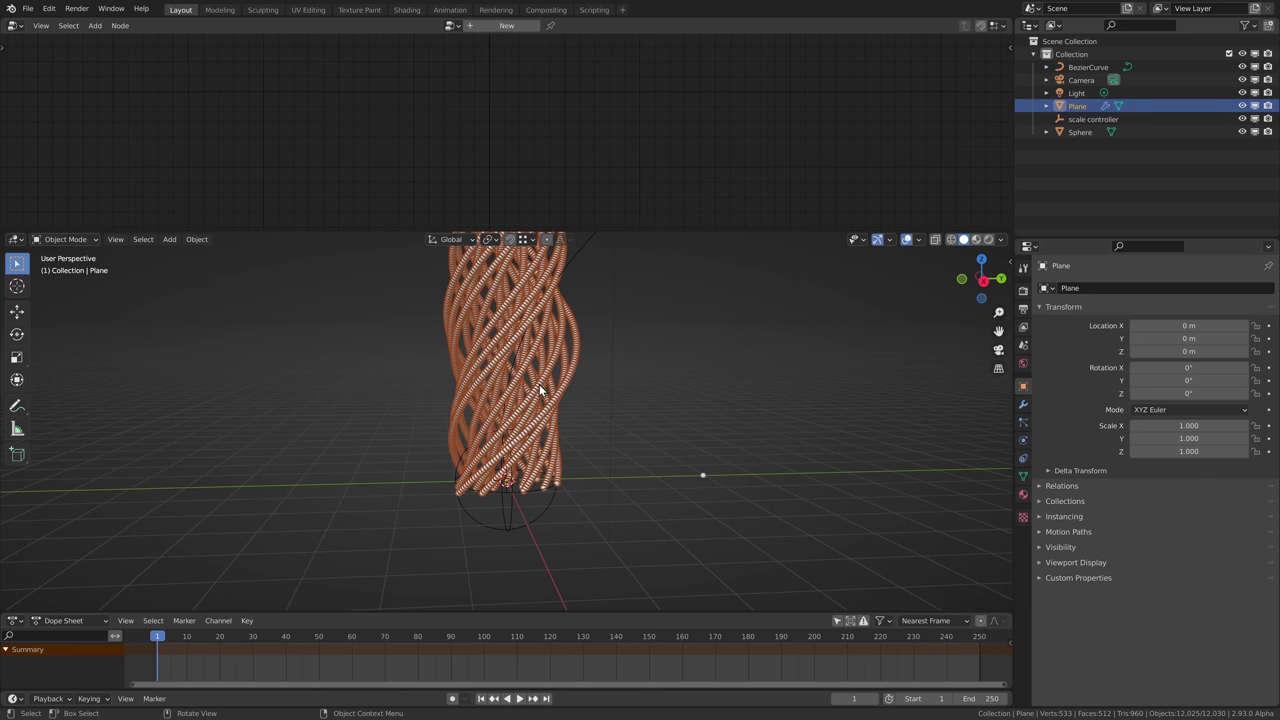
{"action": "left_click", "coordinate": [1023, 403]}
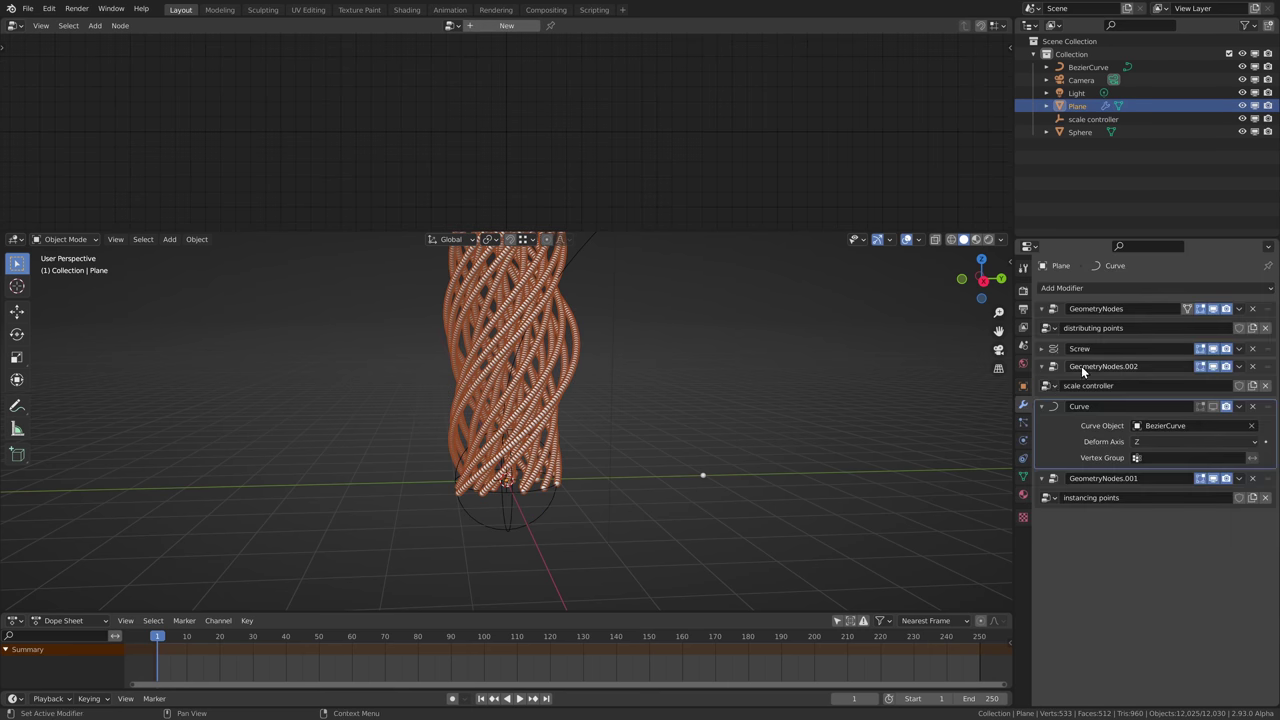
- Open the scale controller node group from GeometryNodes.002 and begin adding an Object Info node
{"action": "left_click", "coordinate": [1055, 369]}
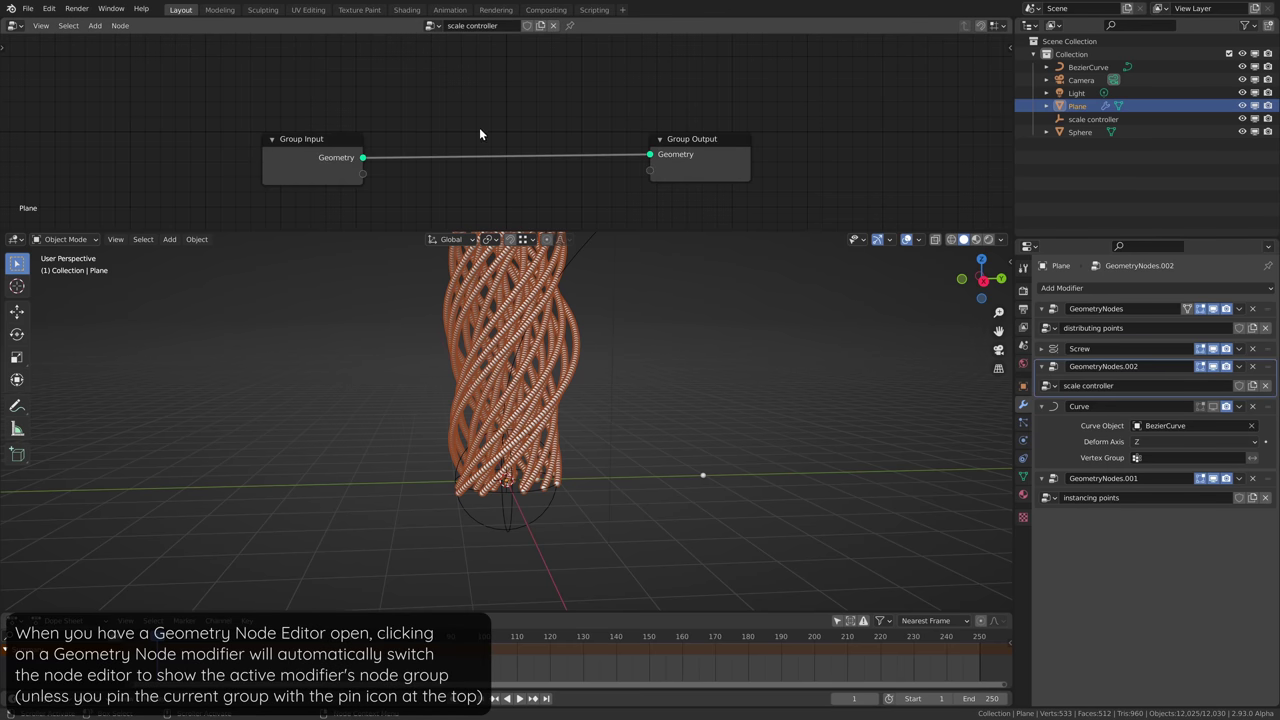
{"action": "middle_click_drag", "start_coordinate": [475, 148], "coordinate": [487, 104]}
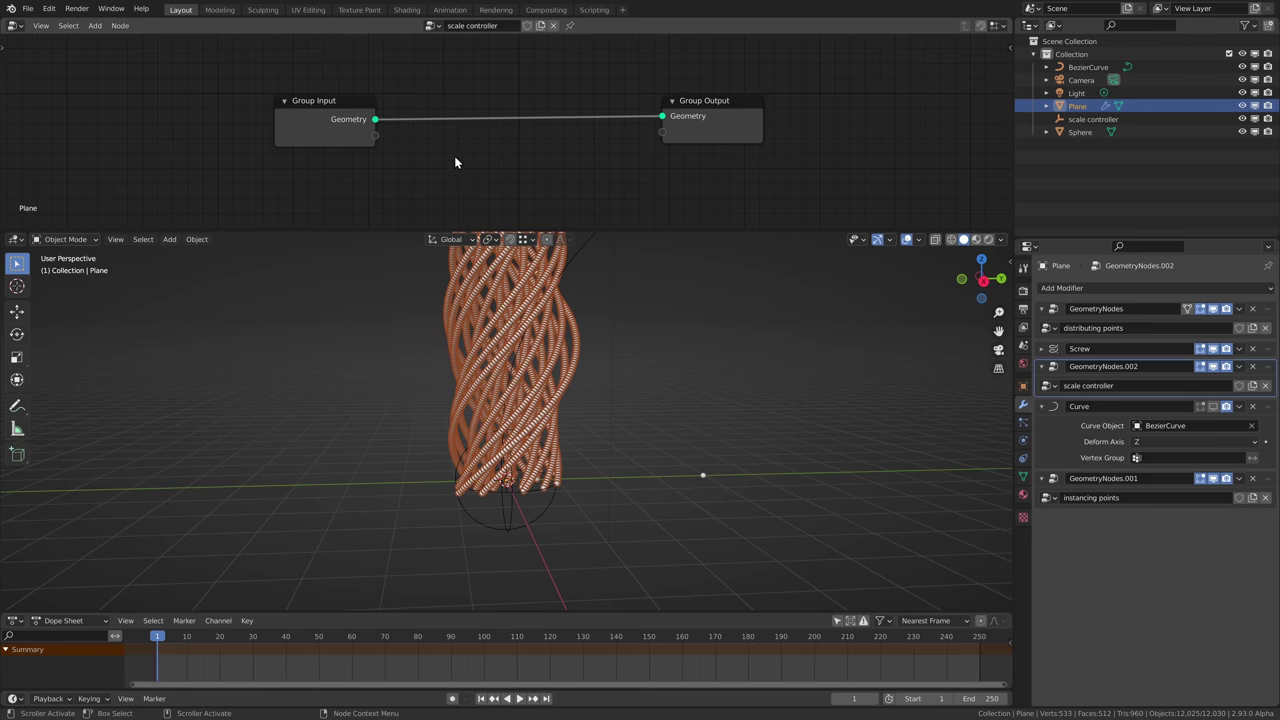
{"action": "middle_click_drag", "start_coordinate": [448, 162], "coordinate": [466, 170]}
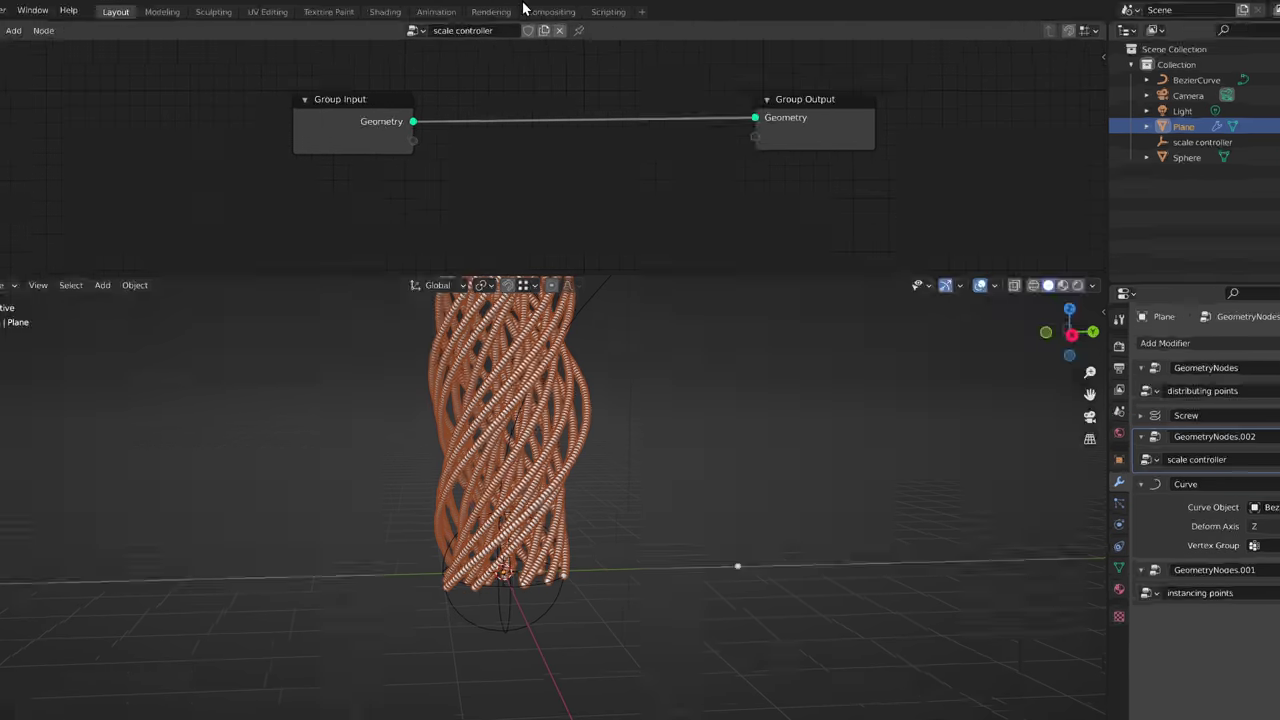
{"action": "key", "text": "shift+a"}
{"action": "mouse_move", "coordinate": [361, 284]}
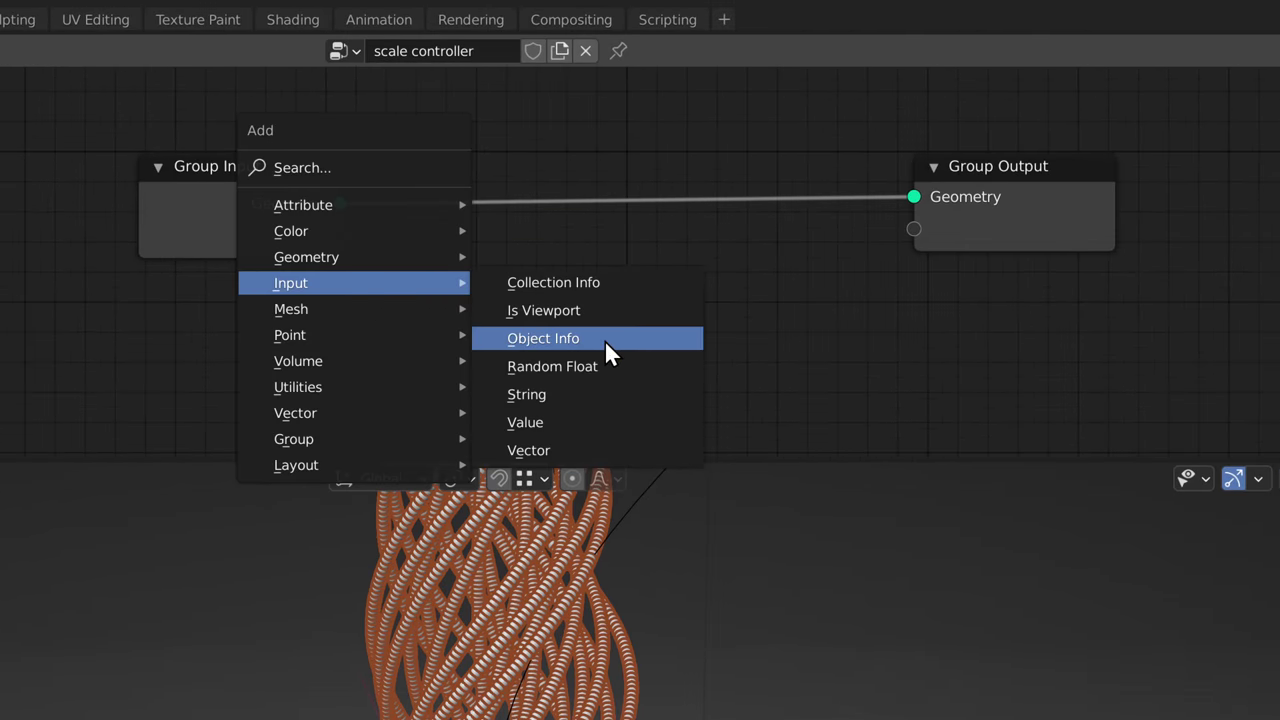